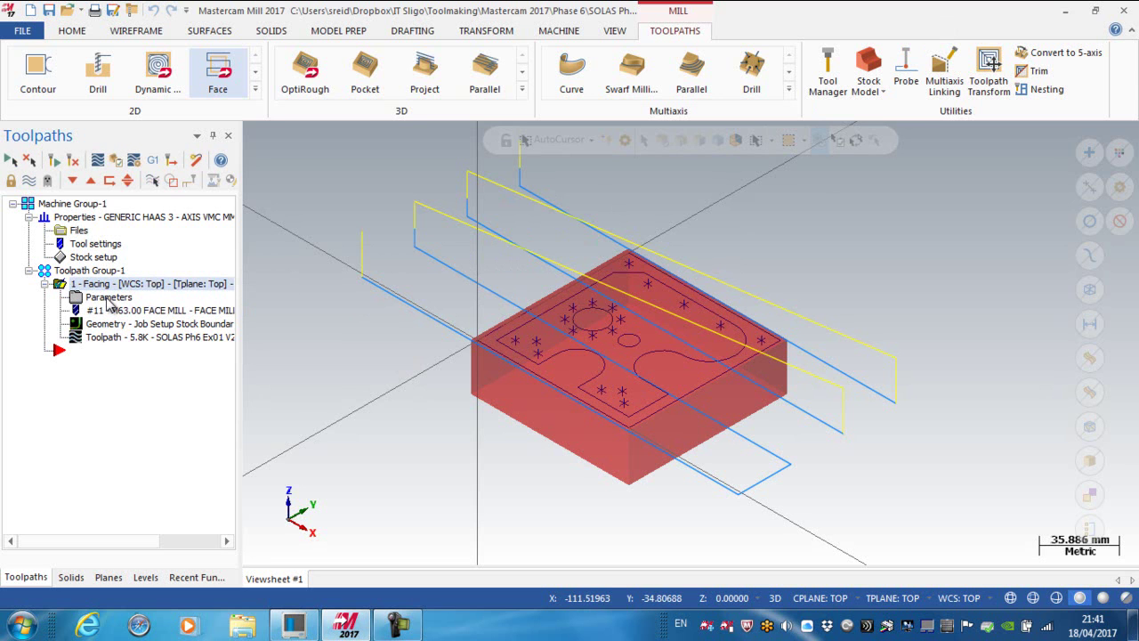
# Lower the facing operation's feed plane from 10.0 to 1 in Linking Parameters.
pyautogui.click(108, 298)
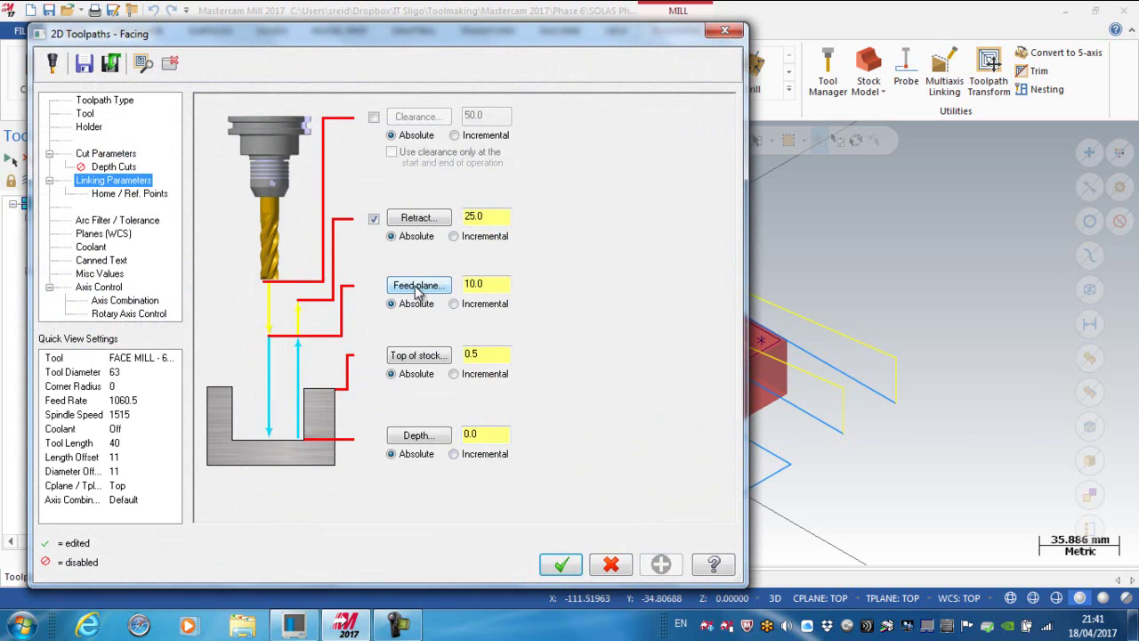
pyautogui.moveTo(485, 284); pyautogui.dragTo(456, 285)
pyautogui.click(562, 564)
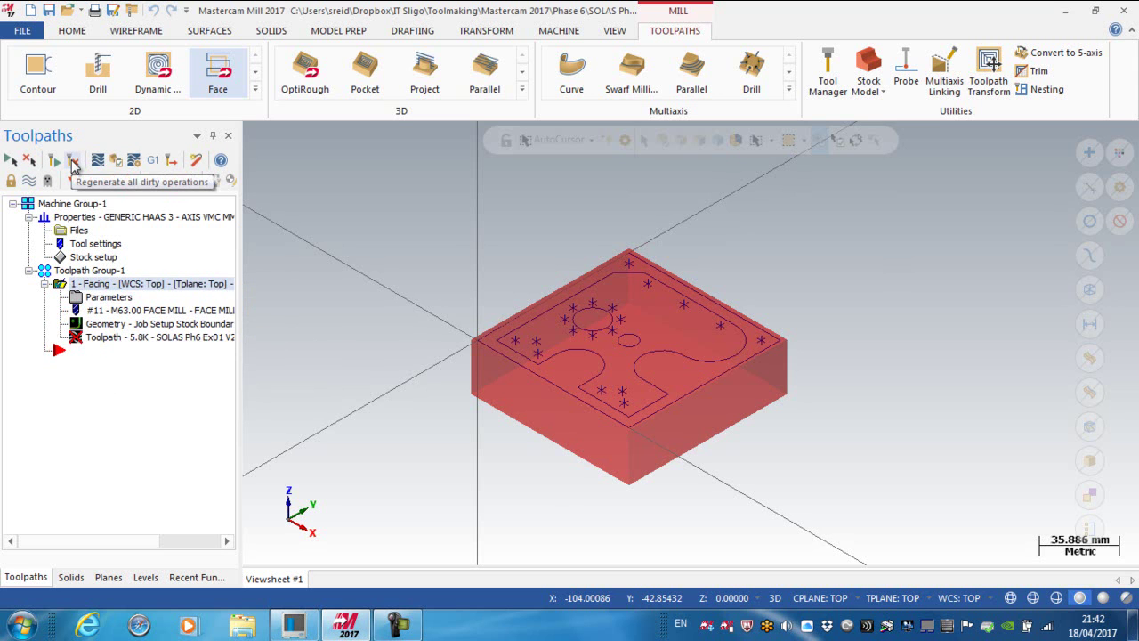
# Regenerate the facing toolpath and zoom in and out to inspect the passes from feed plane 1.
pyautogui.click(73, 162)
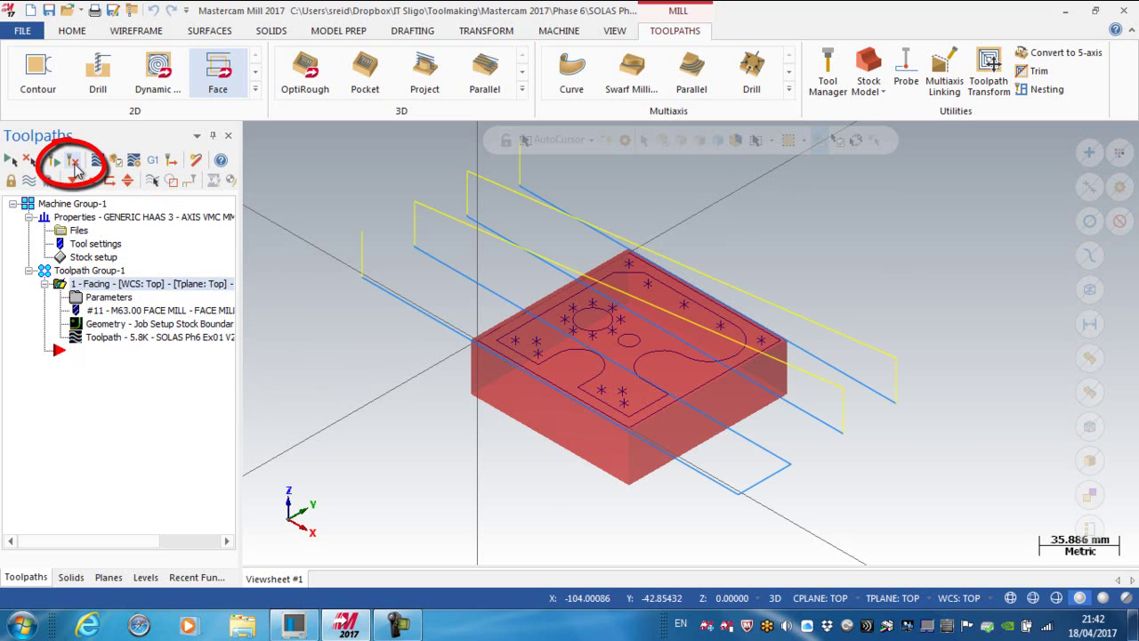
pyautogui.scroll(1, 519, 185)
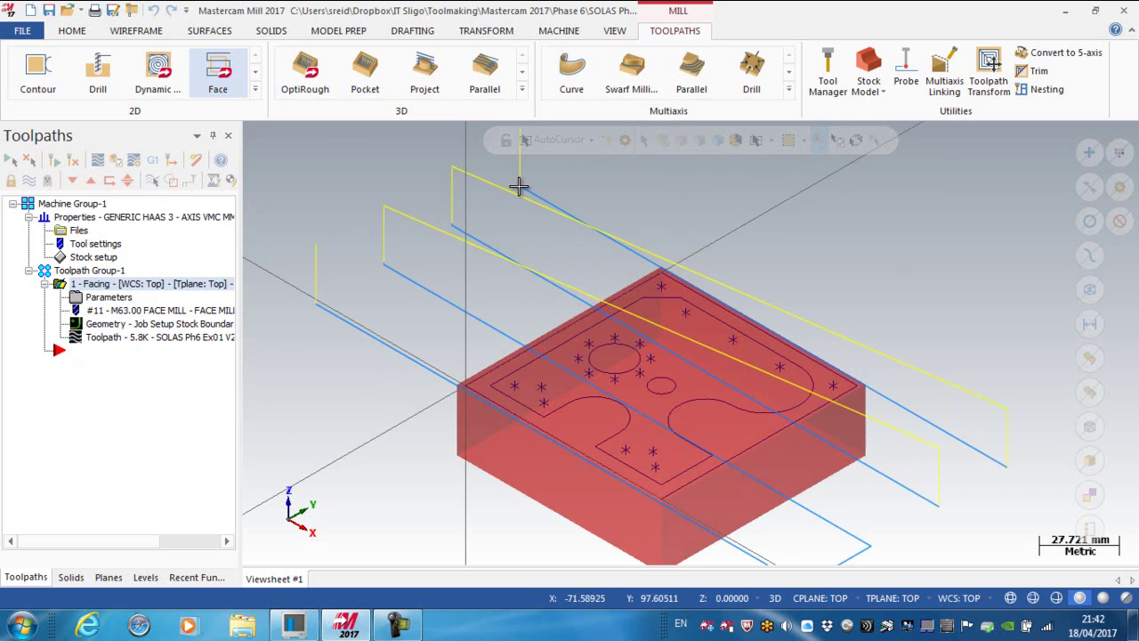
pyautogui.scroll(5, 519, 185)
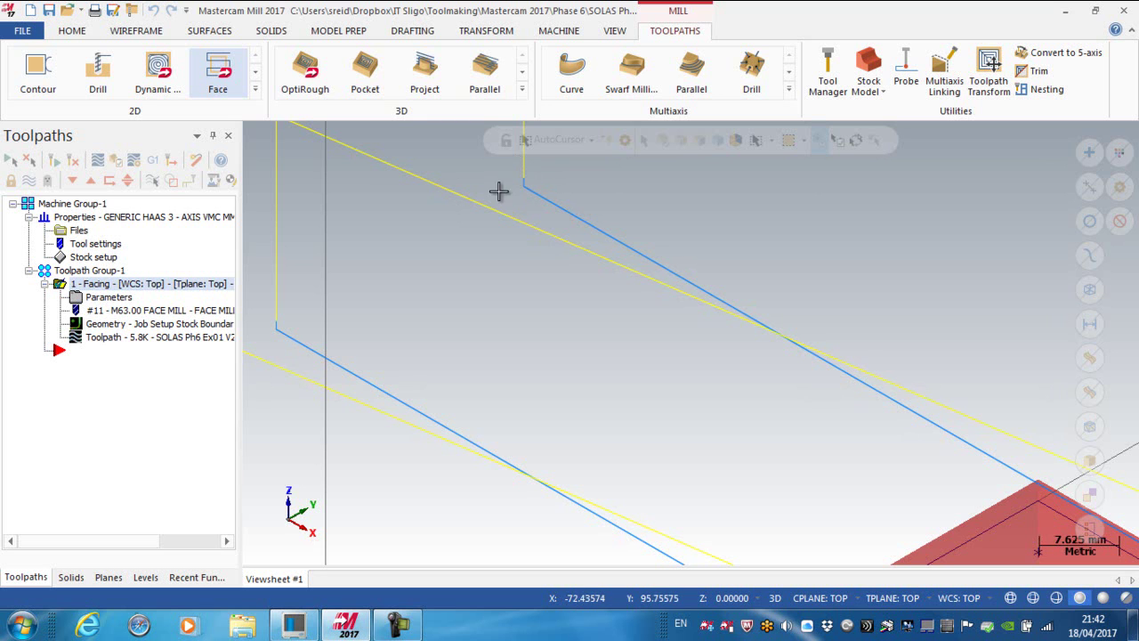
pyautogui.scroll(-5, 455, 300)
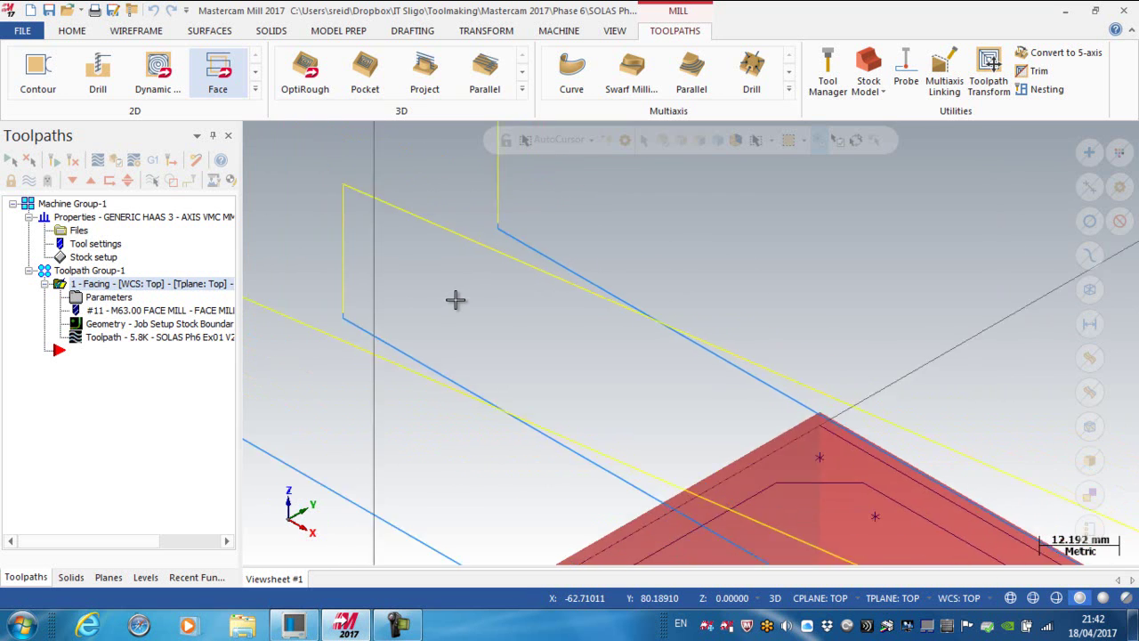
pyautogui.scroll(-6, 455, 300)
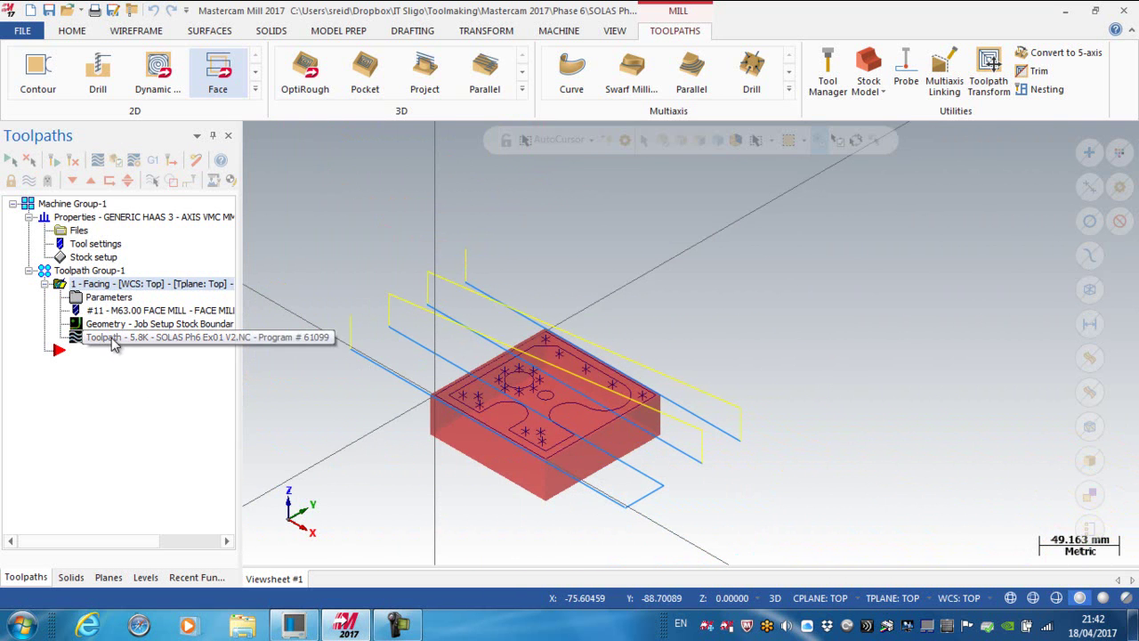
pyautogui.click(97, 159)
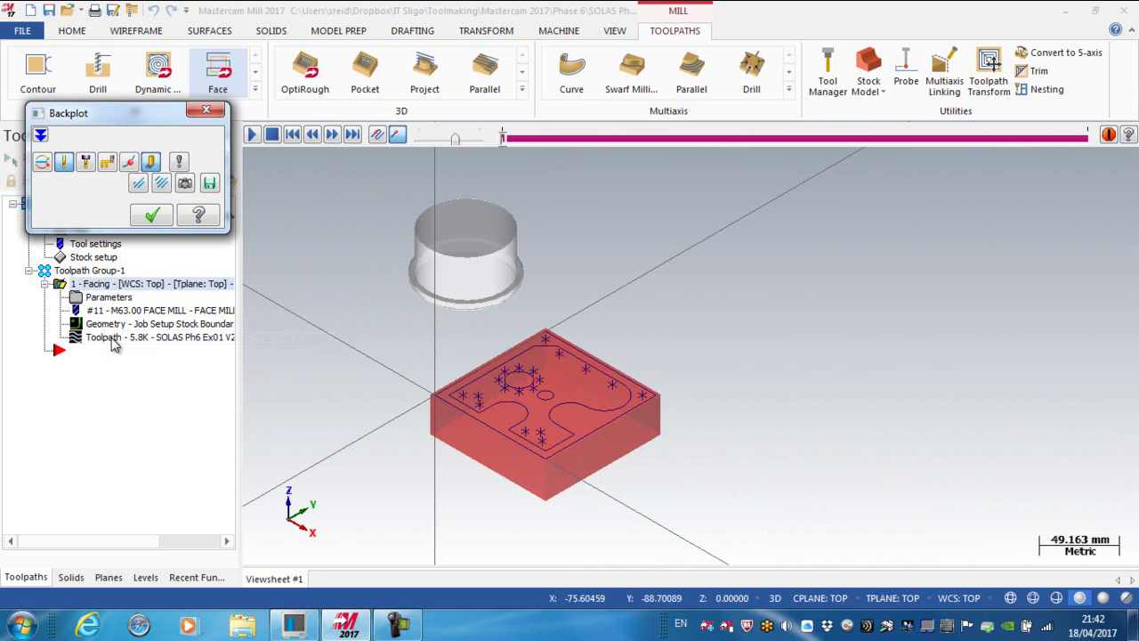
pyautogui.click(40, 136)
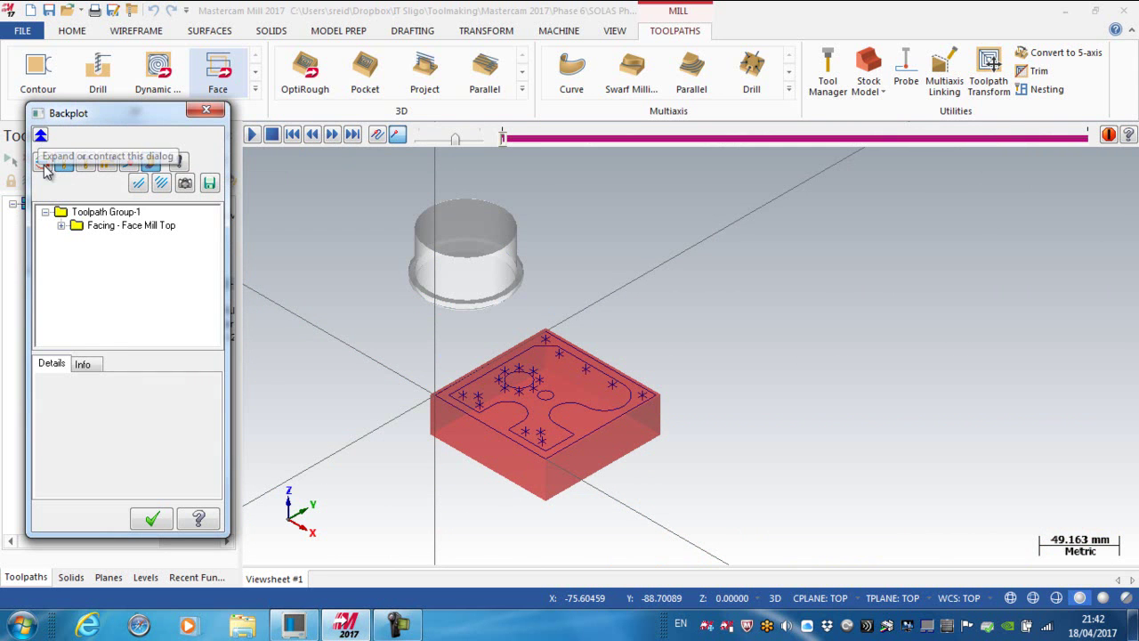
pyautogui.click(87, 365)
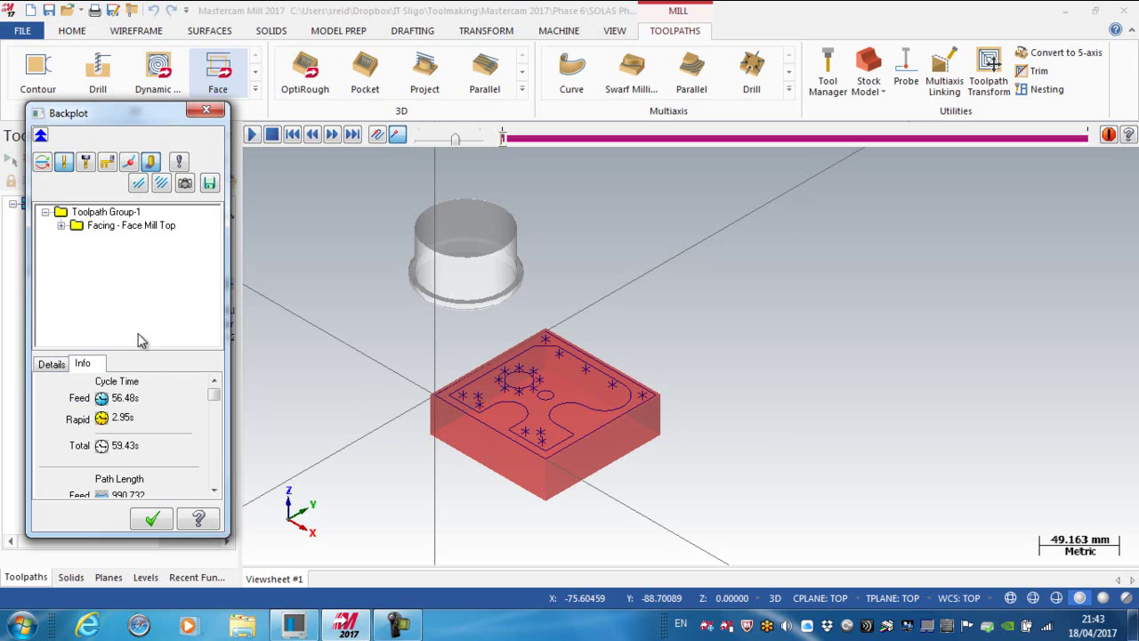
pyautogui.click(197, 113)
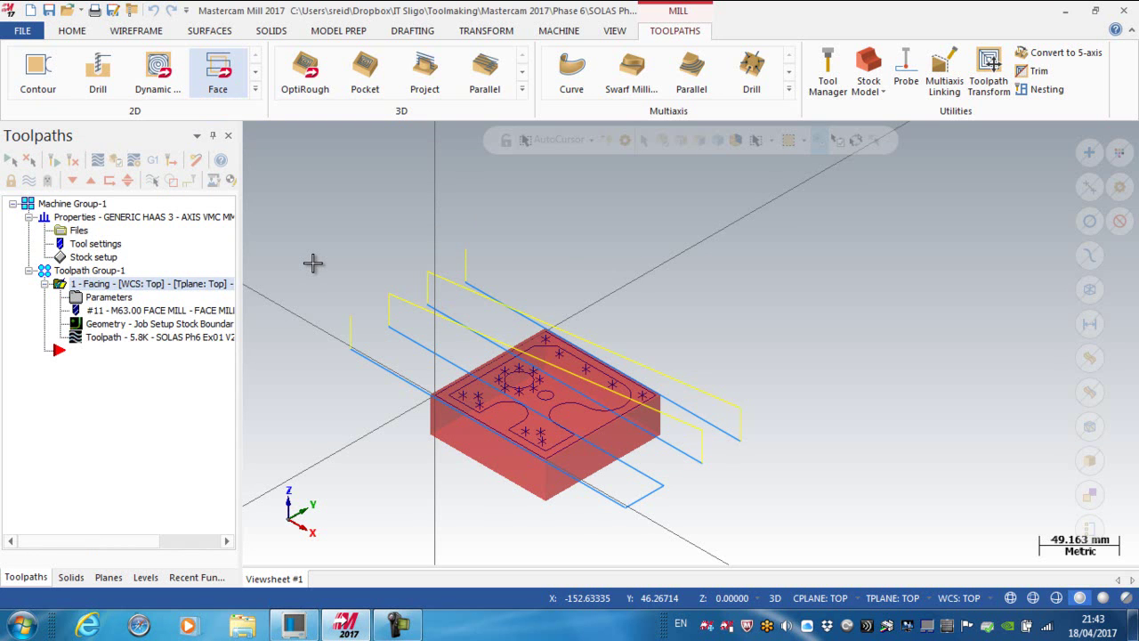
# Backplot Facing - Face Mill Top and step Tool 11 onto its first cutting pass at Z 0.
pyautogui.click(107, 337)
pyautogui.click(600, 559)
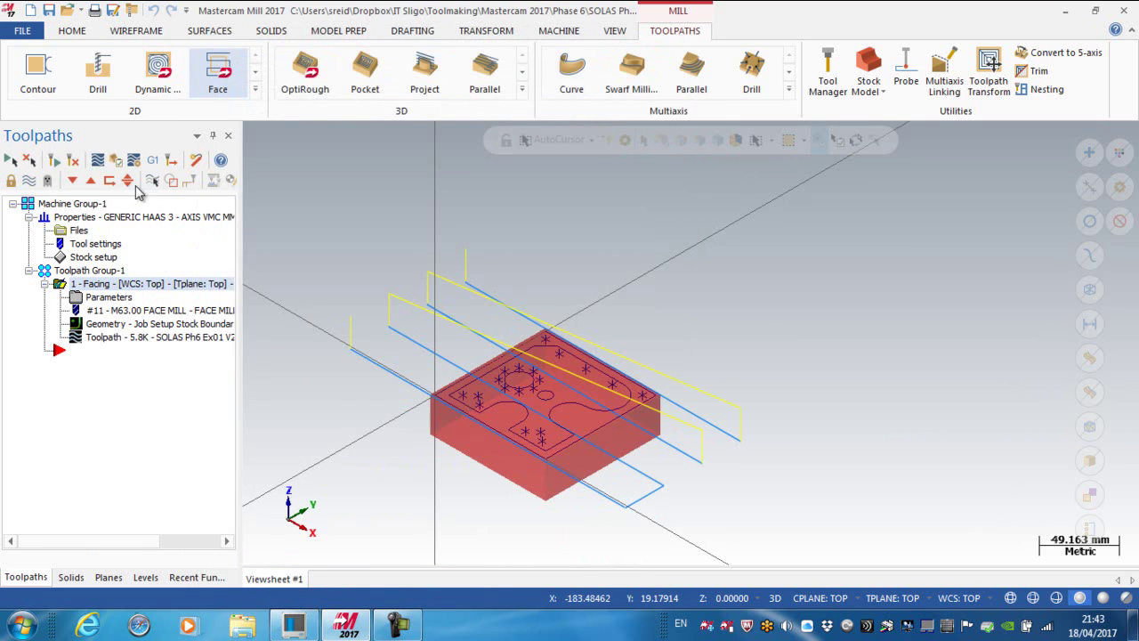
pyautogui.click(98, 161)
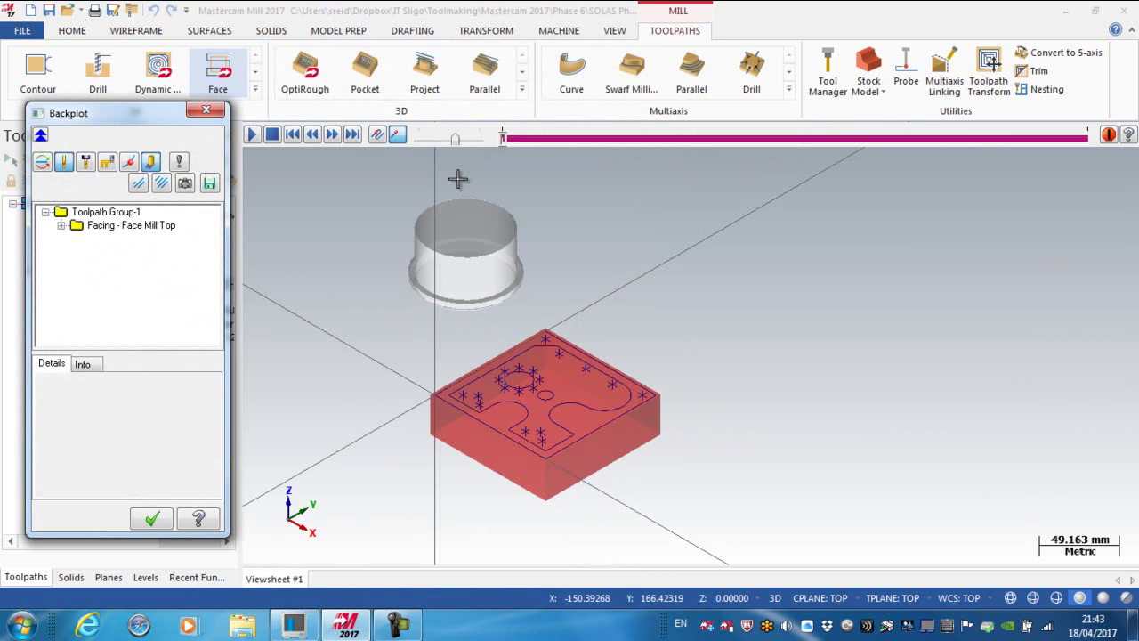
pyautogui.click(503, 143)
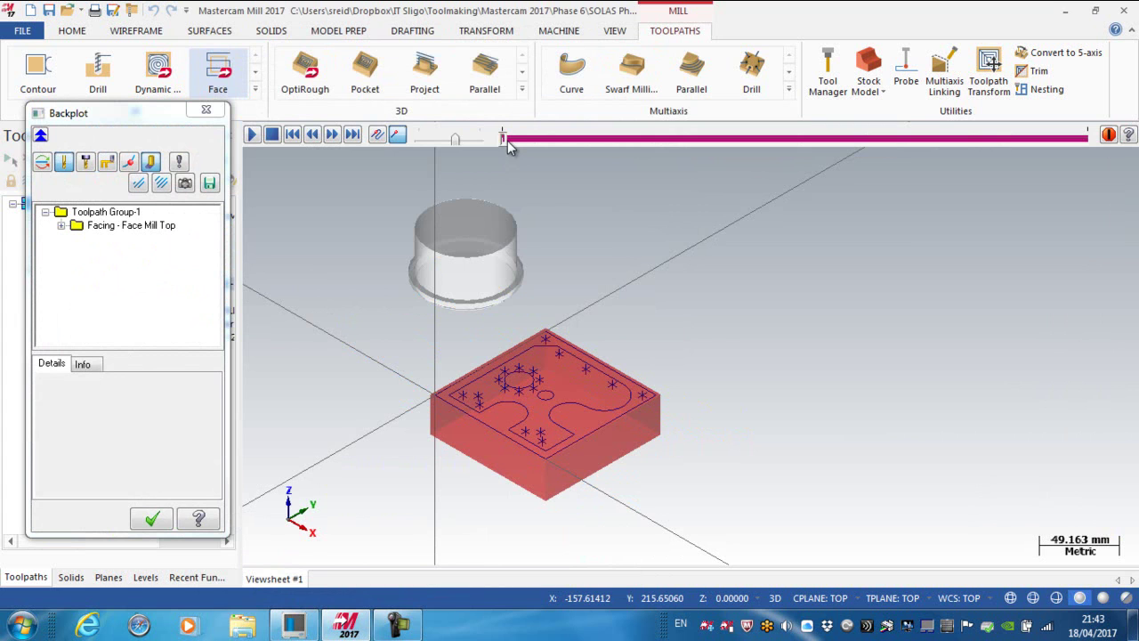
pyautogui.click(527, 140)
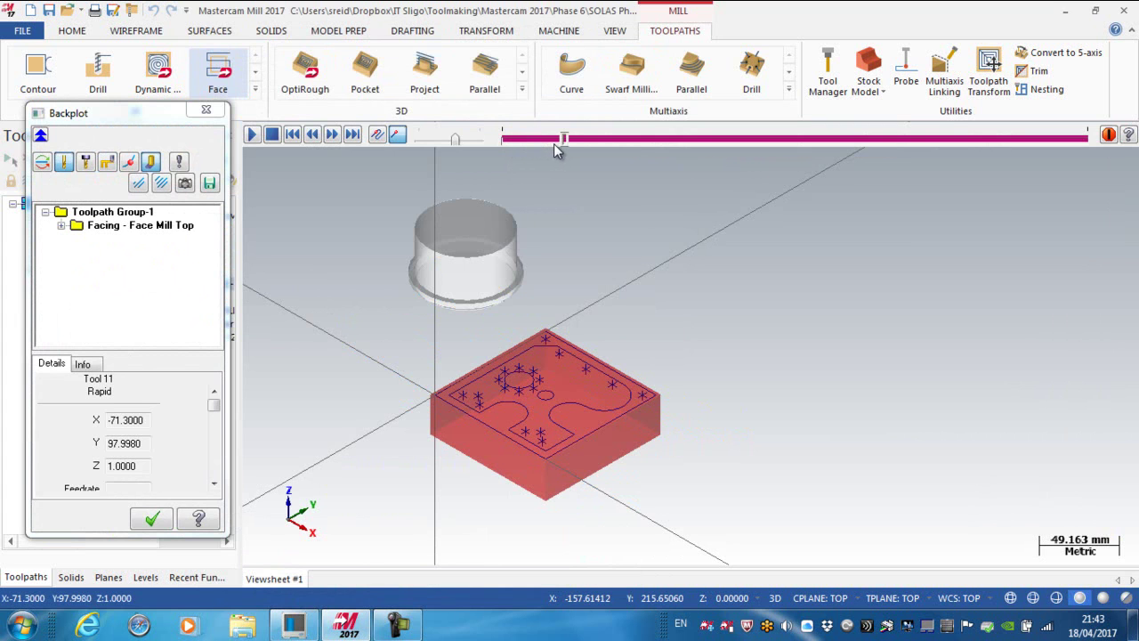
pyautogui.moveTo(574, 146); pyautogui.dragTo(594, 146)
pyautogui.click(621, 142)
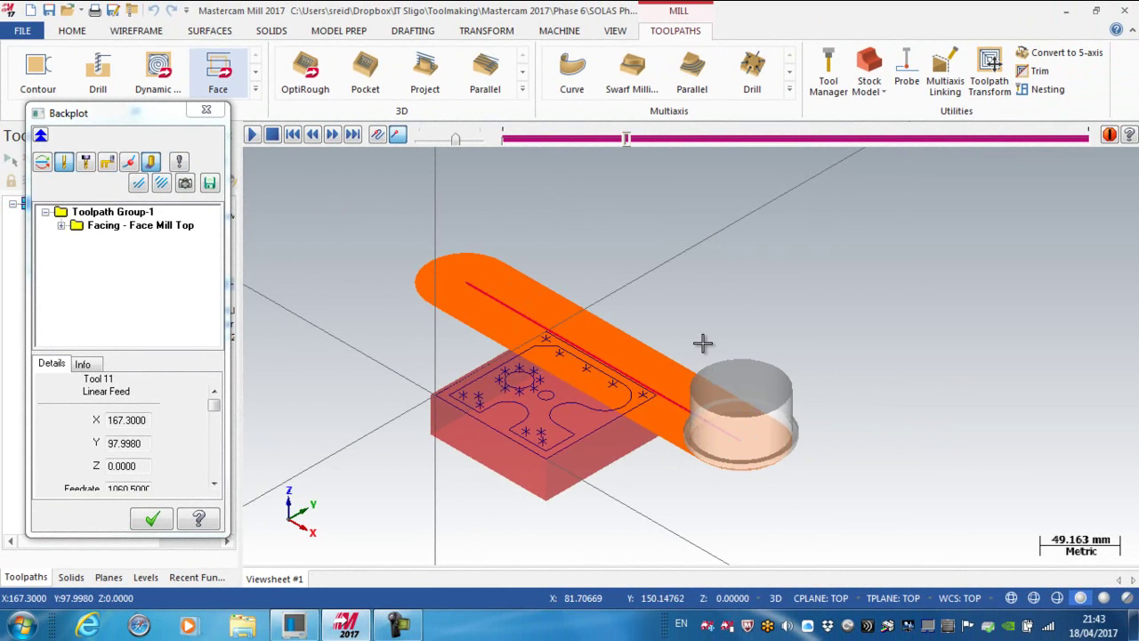
# Switch the view to Top (WCS) and unzoom 80% repeatedly to show the whole block.
pyautogui.rightClick(605, 247)
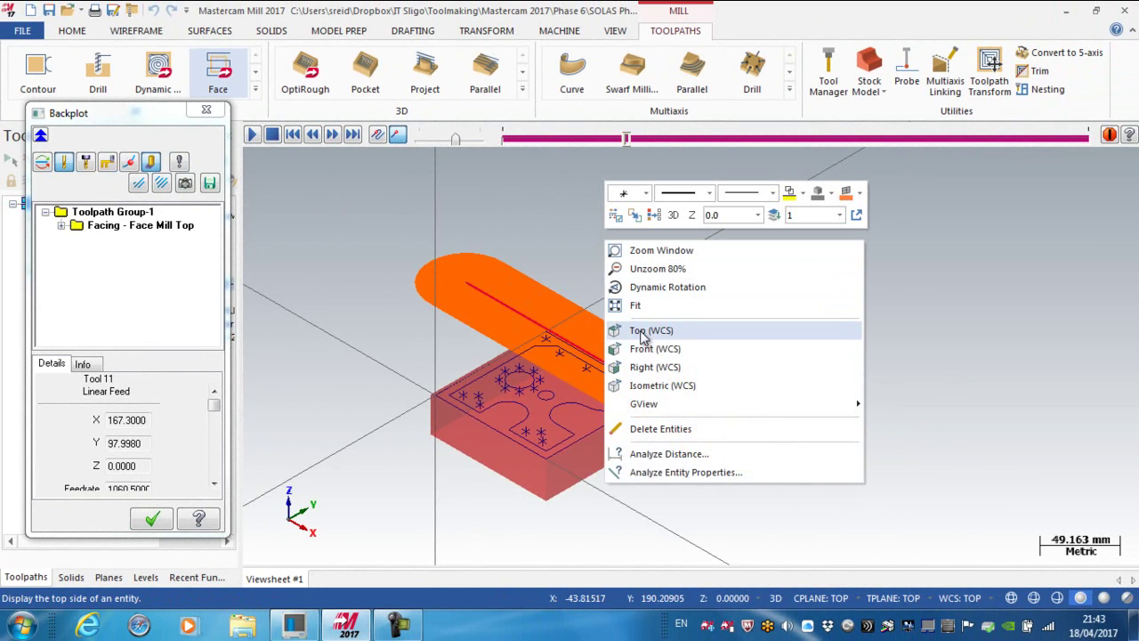
pyautogui.click(640, 330)
pyautogui.scroll(4, 641, 331)
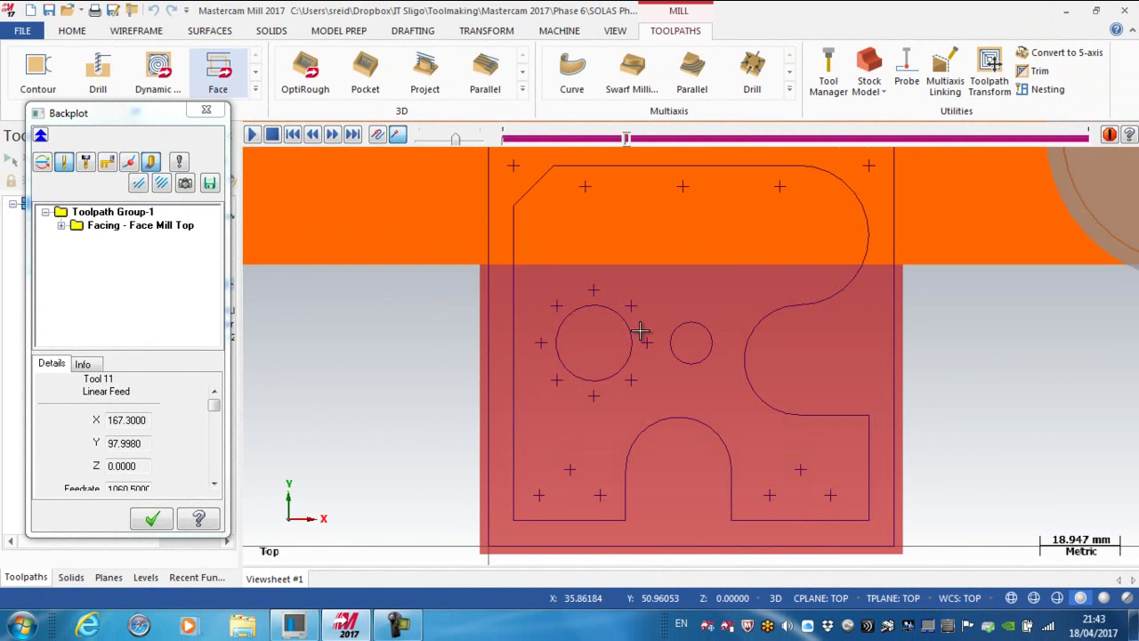
pyautogui.rightClick(401, 357)
pyautogui.click(429, 385)
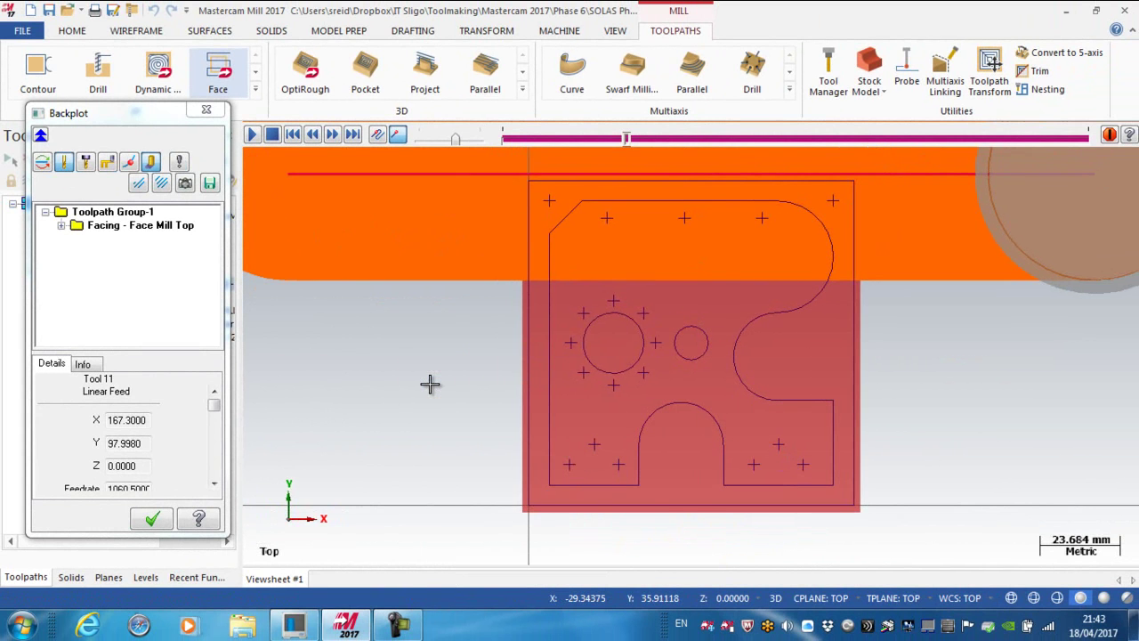
pyautogui.rightClick(429, 385)
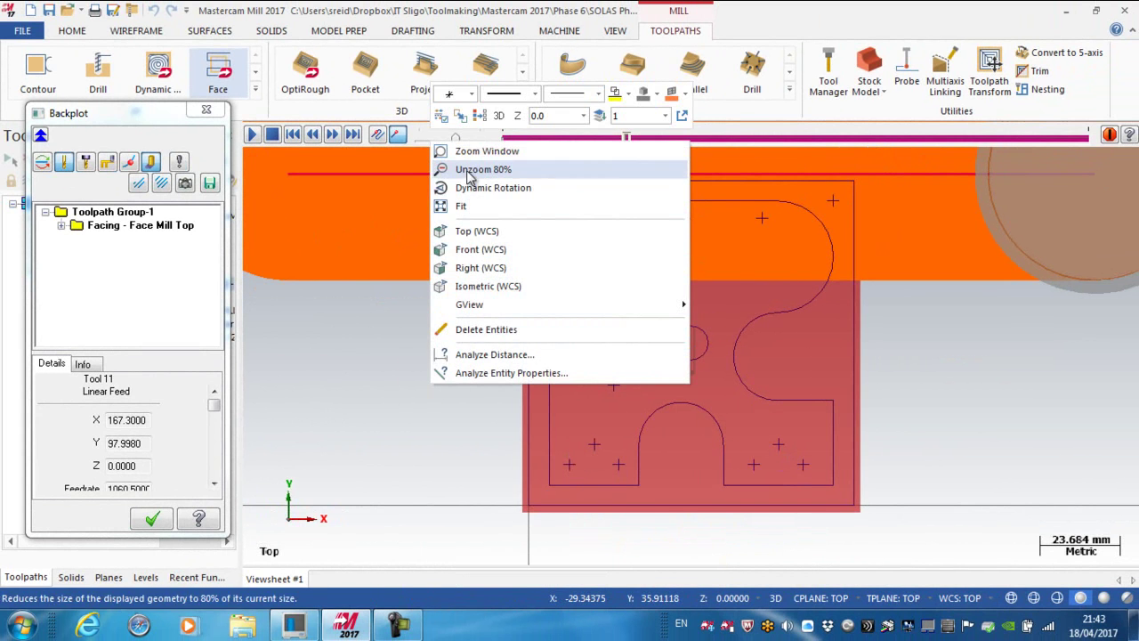
pyautogui.click(466, 170)
pyautogui.rightClick(454, 336)
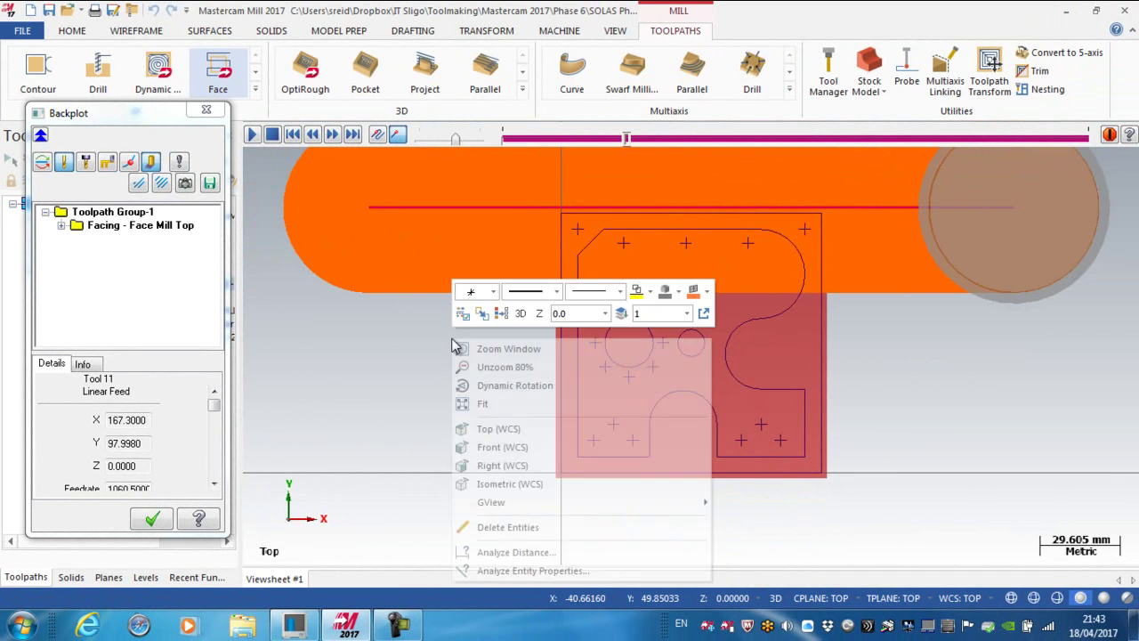
pyautogui.click(488, 367)
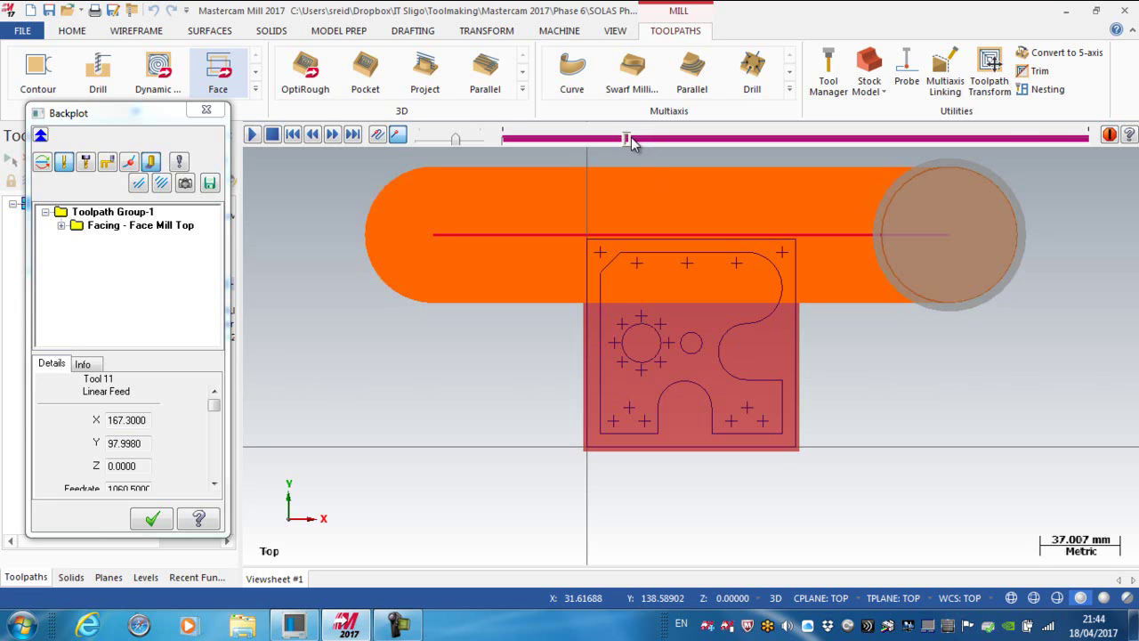
# Drag the backplot through the later passes to X -71.3, Y -1.998, Z 0.
pyautogui.moveTo(630, 142)
pyautogui.mouseDown()
pyautogui.moveTo(601, 144)
pyautogui.moveTo(620, 145)
pyautogui.mouseUp()
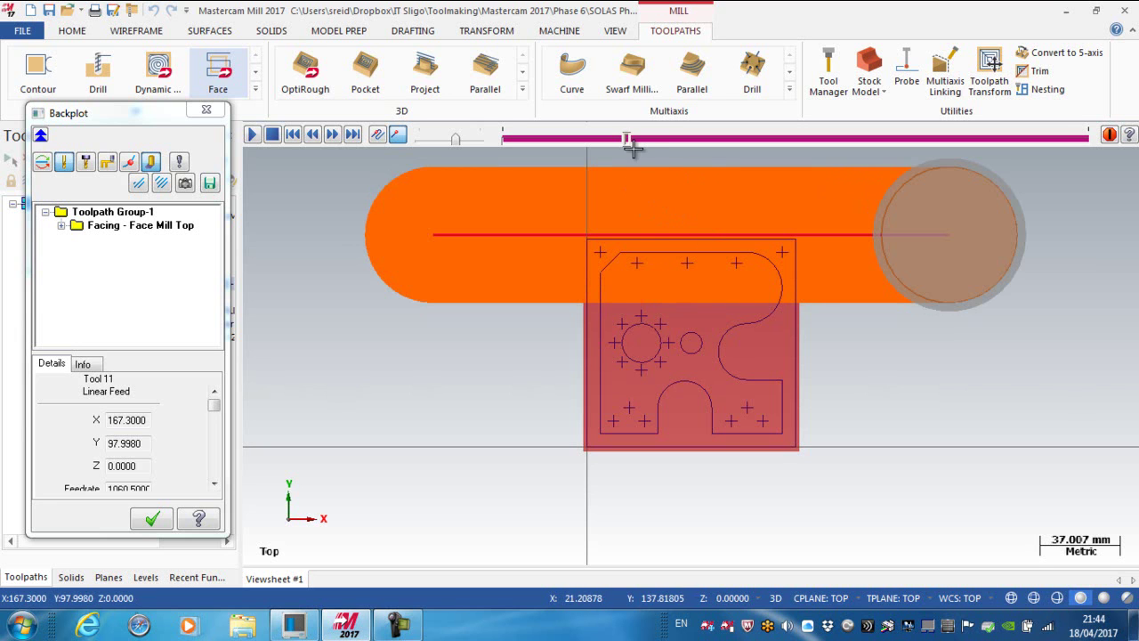
pyautogui.moveTo(642, 139); pyautogui.dragTo(656, 140)
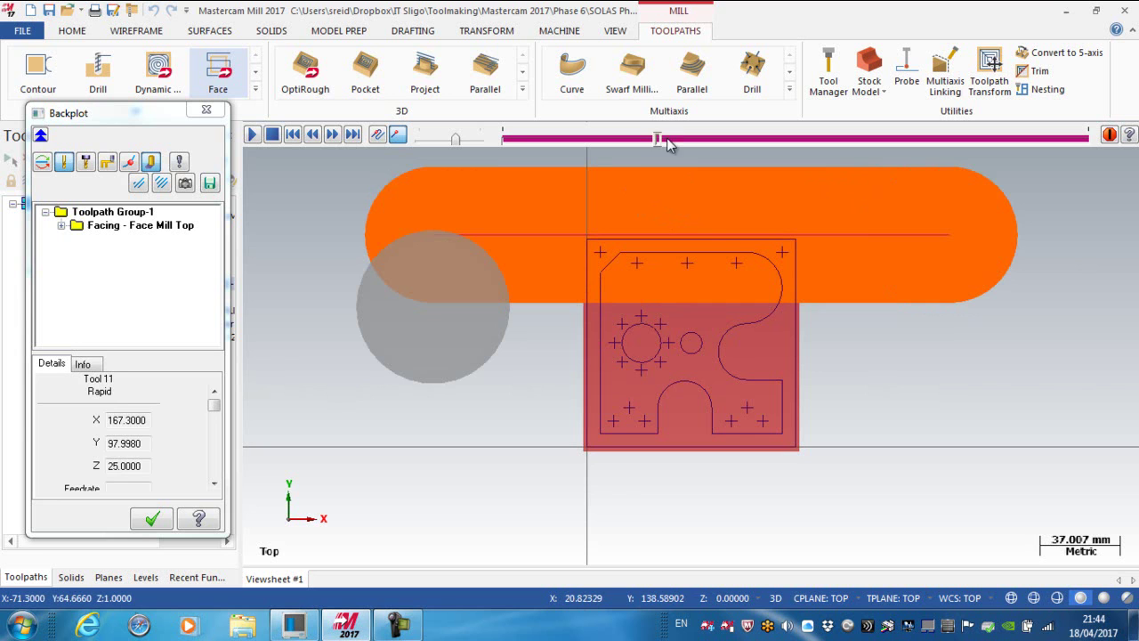
pyautogui.moveTo(667, 139); pyautogui.dragTo(781, 143)
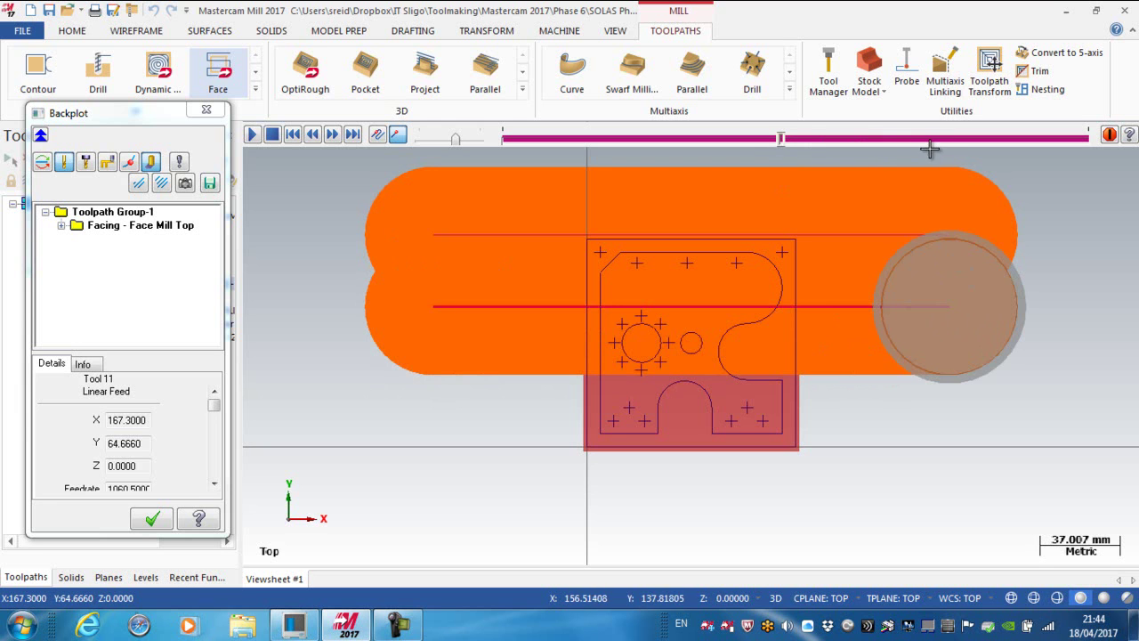
pyautogui.moveTo(781, 139); pyautogui.dragTo(1000, 144)
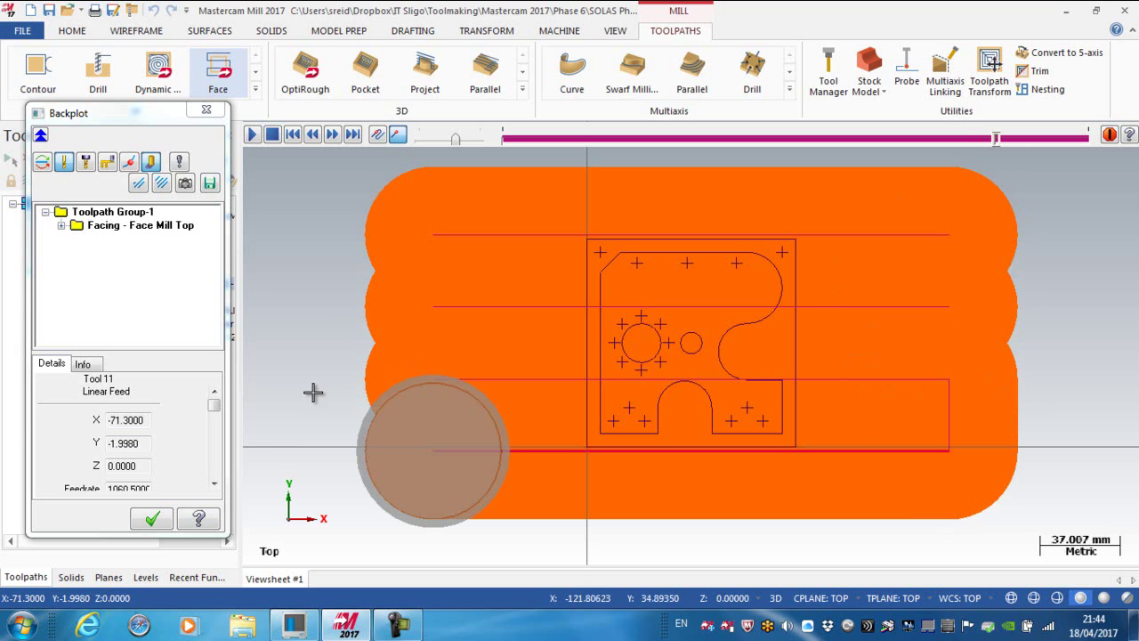
# Close the backplot, return to the isometric view and reopen the facing Cut Parameters.
pyautogui.click(204, 112)
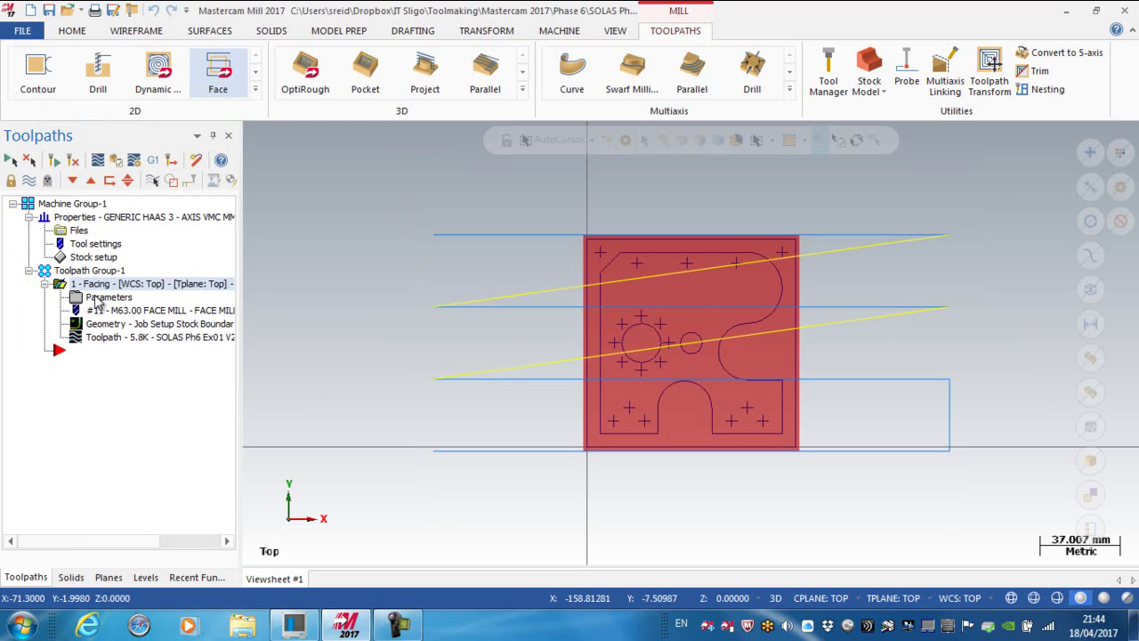
pyautogui.rightClick(308, 272)
pyautogui.click(360, 423)
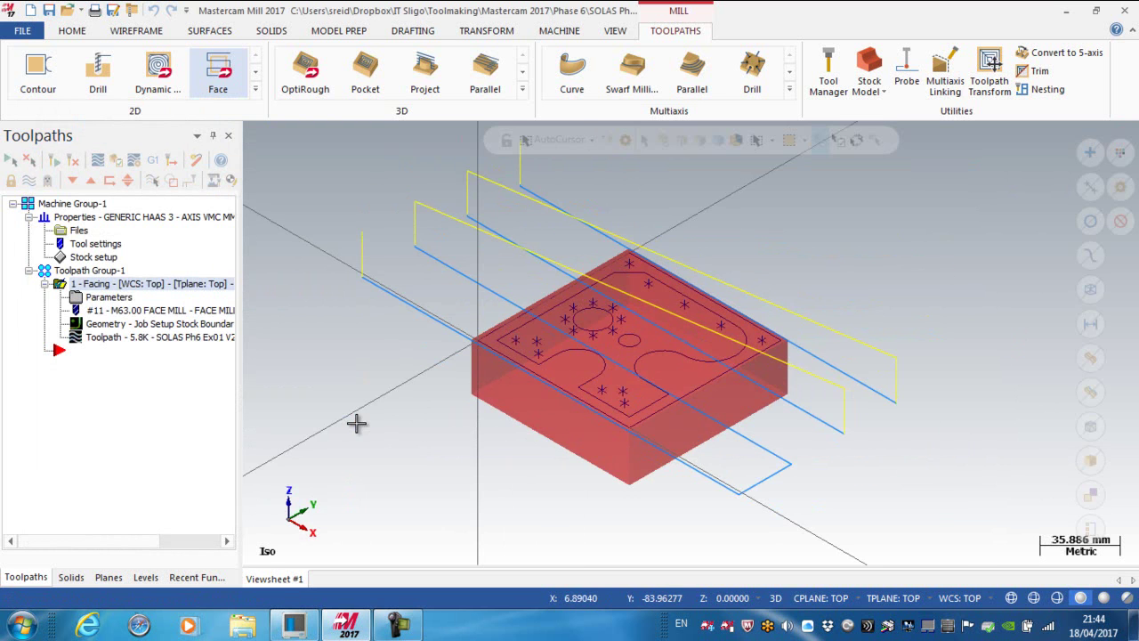
pyautogui.click(104, 299)
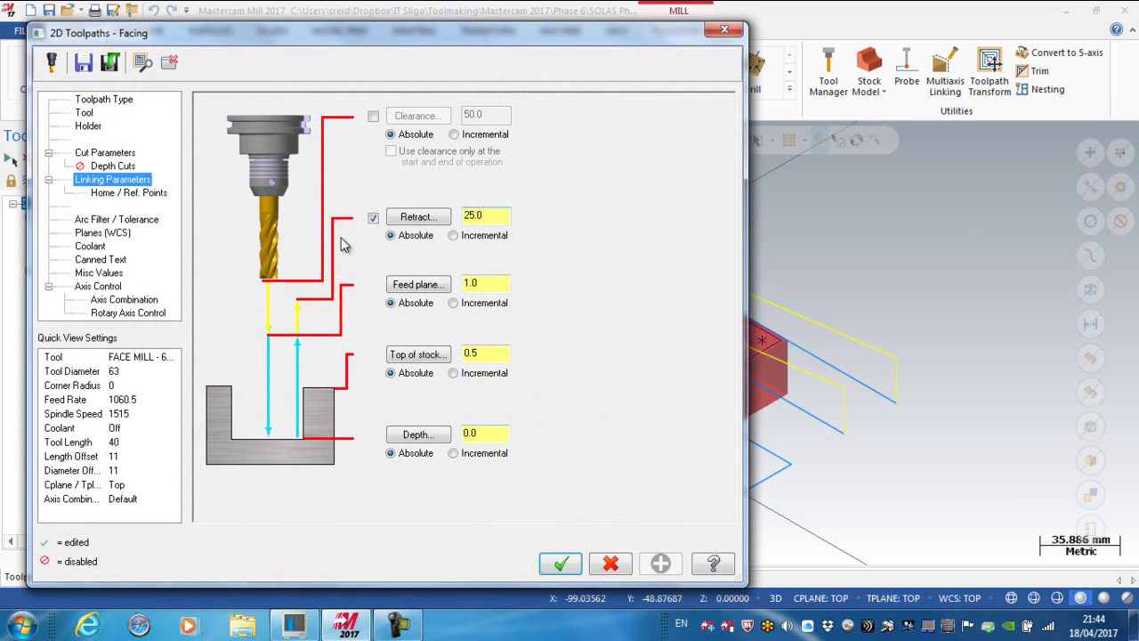
pyautogui.click(105, 153)
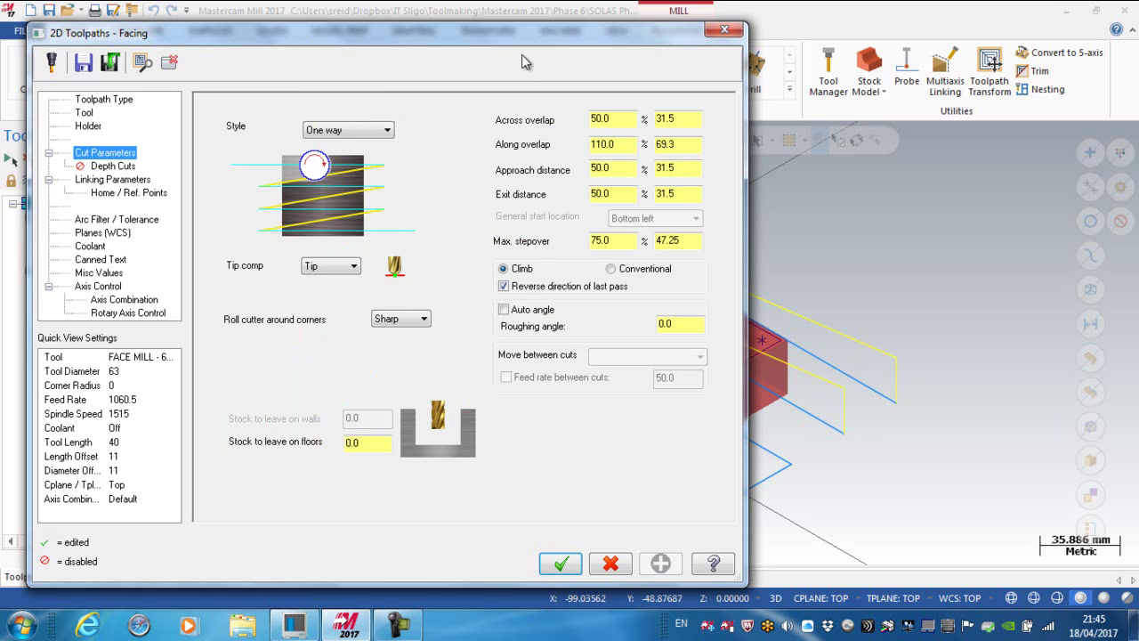
pyautogui.moveTo(517, 44); pyautogui.dragTo(357, 90)
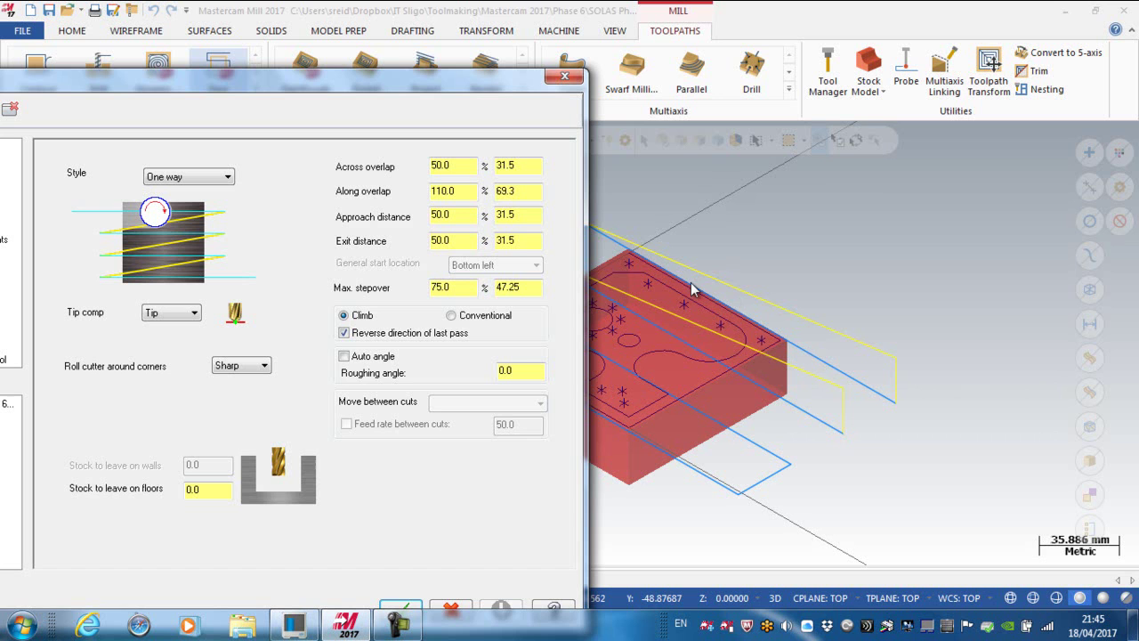
# Set Across overlap, Approach distance and Exit distance each to 20.
pyautogui.moveTo(459, 166); pyautogui.dragTo(430, 167)
pyautogui.write('20')
pyautogui.press('Return')
pyautogui.moveTo(395, 99); pyautogui.dragTo(511, 338)
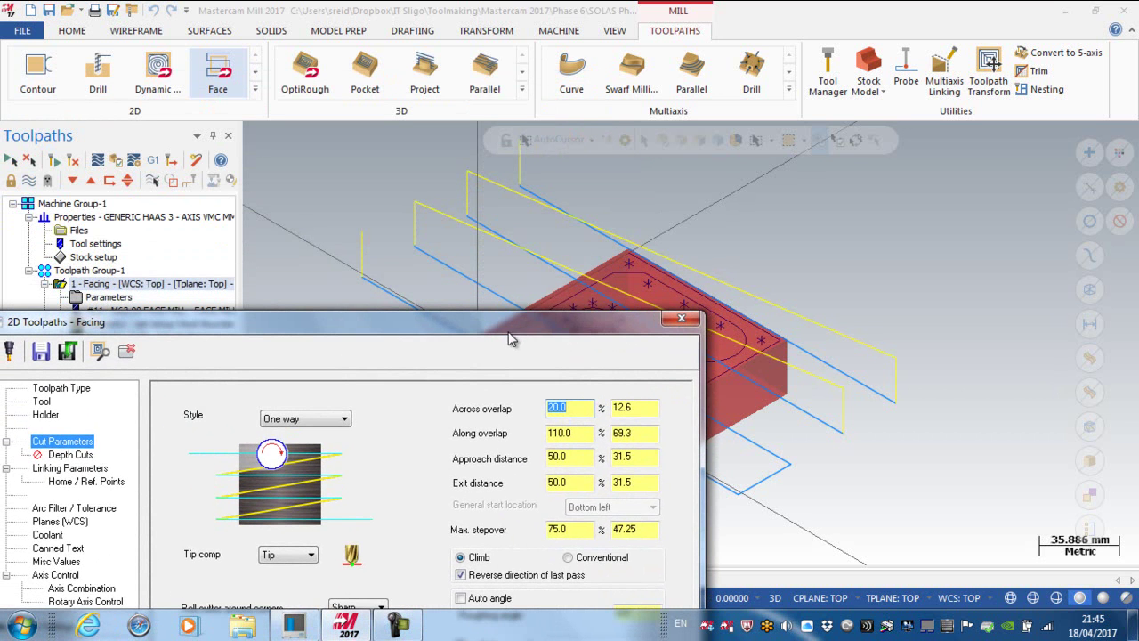
pyautogui.click(576, 457)
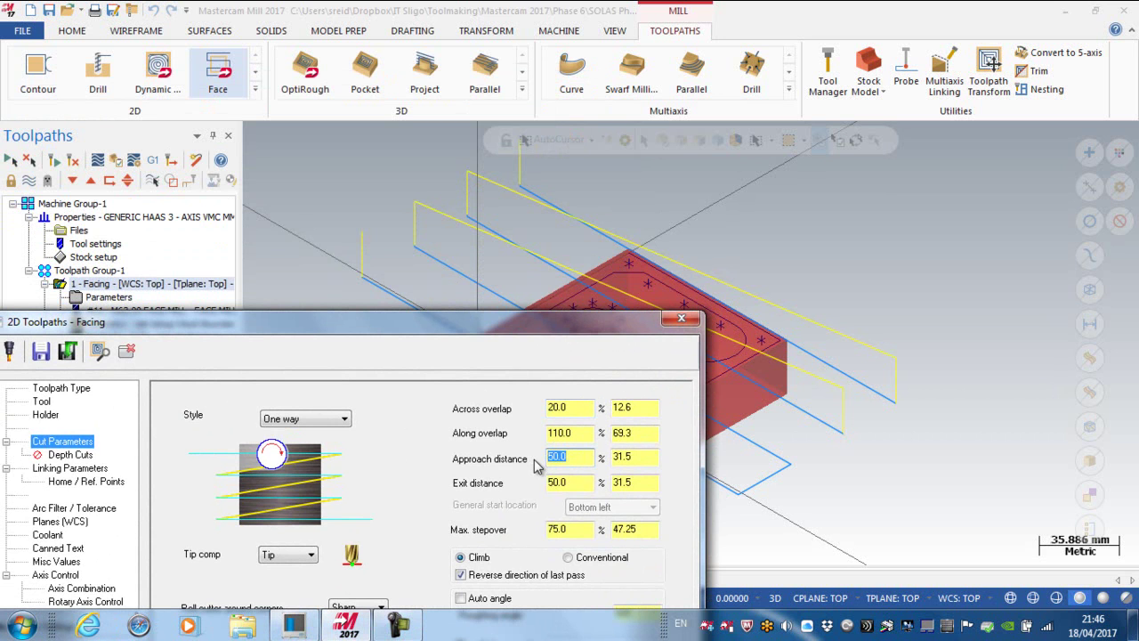
pyautogui.write('20')
pyautogui.press('Return')
pyautogui.click(571, 484)
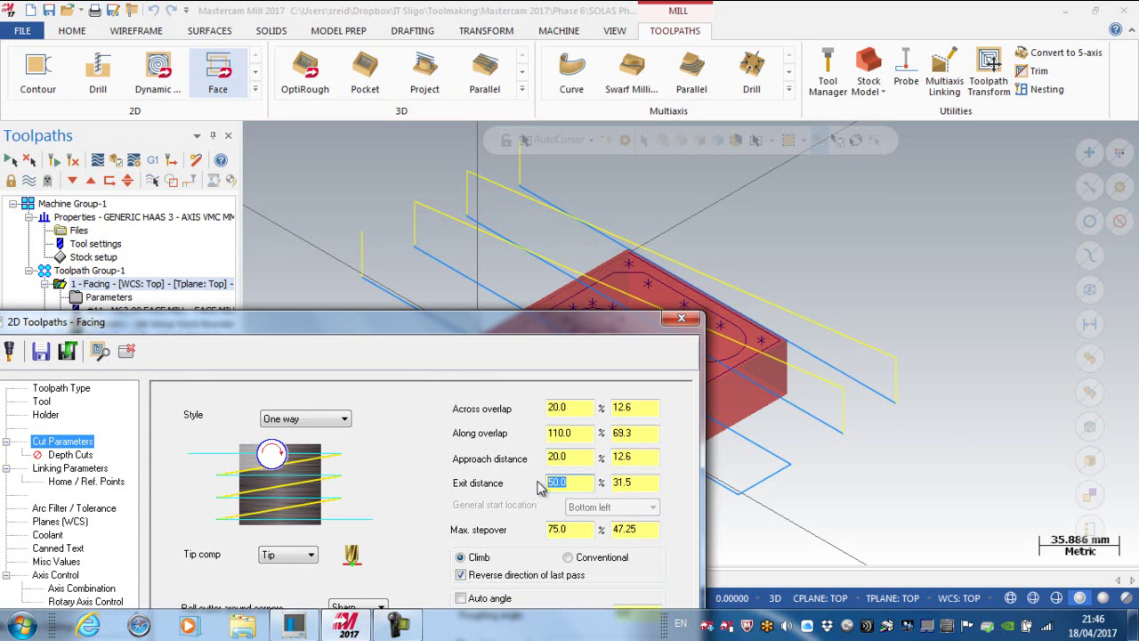
pyautogui.write('20')
pyautogui.press('Return')
# Raise the Max. stepover to 120 (75.6%).
pyautogui.moveTo(537, 337); pyautogui.dragTo(480, 156)
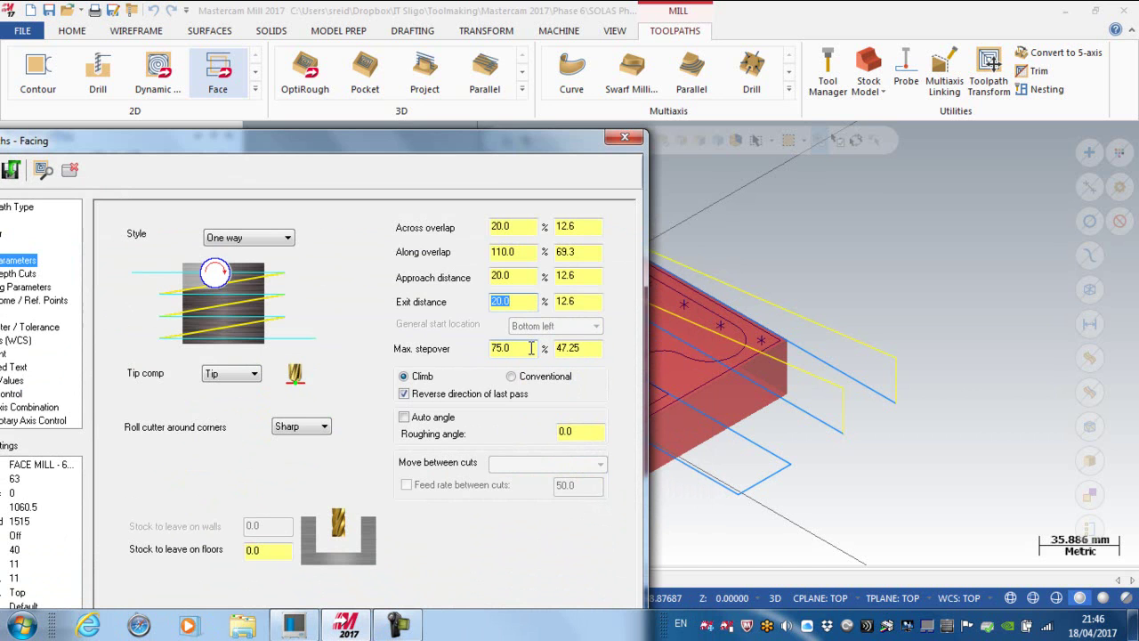
pyautogui.moveTo(512, 348); pyautogui.dragTo(490, 350)
pyautogui.write('120')
pyautogui.press('Return')
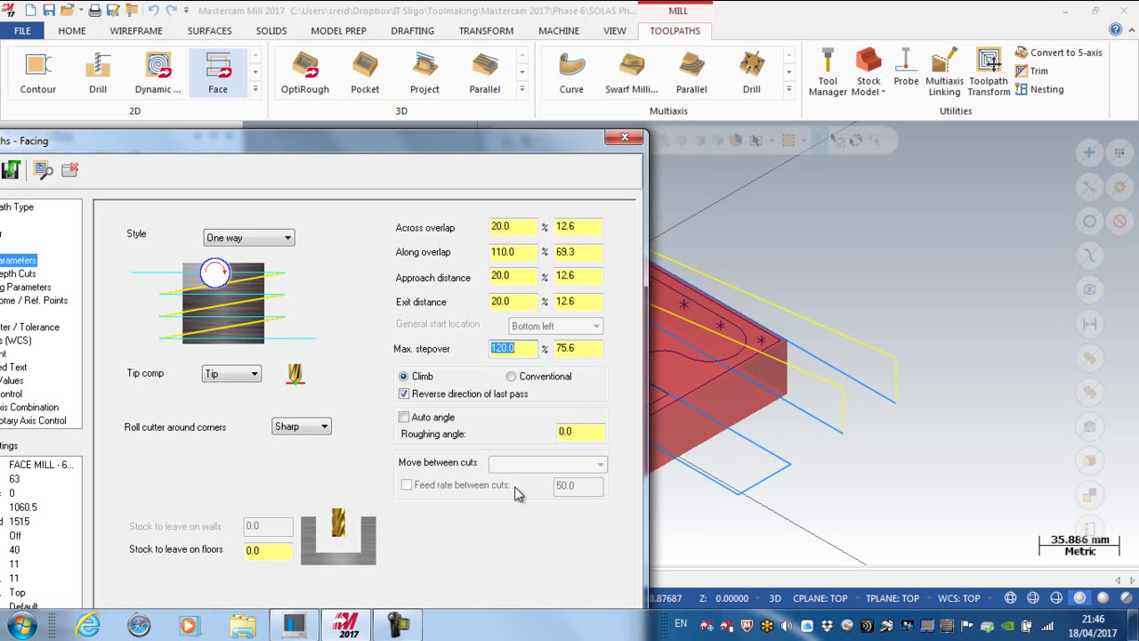
pyautogui.moveTo(426, 143); pyautogui.dragTo(510, 57)
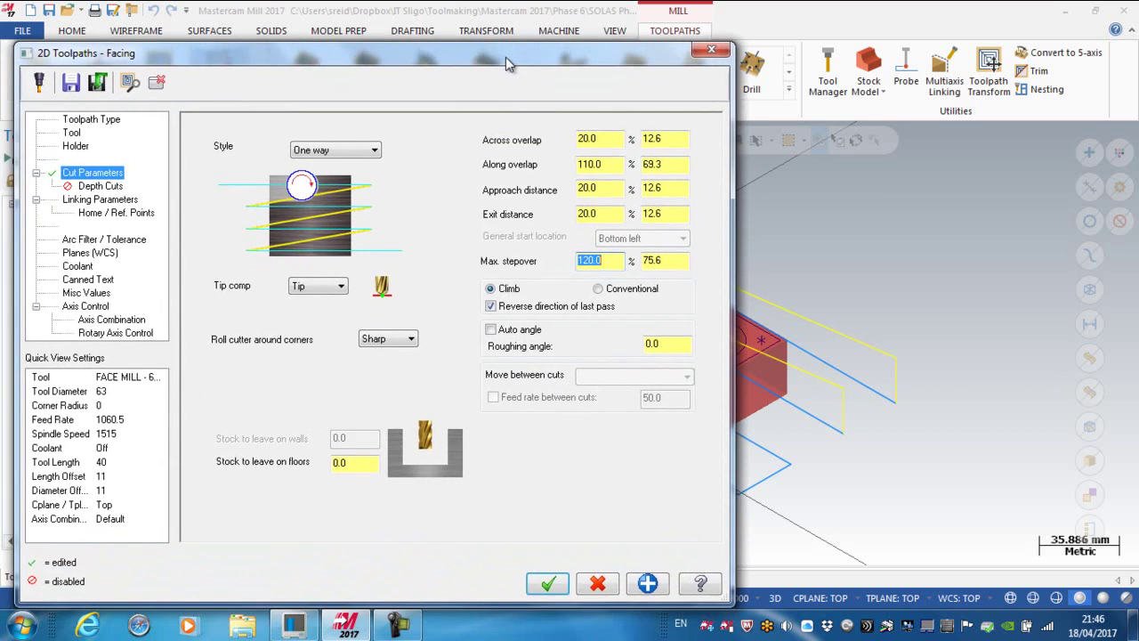
# Accept the changes, regenerate, and backplot to confirm a 26.67 s total cycle time.
pyautogui.click(549, 583)
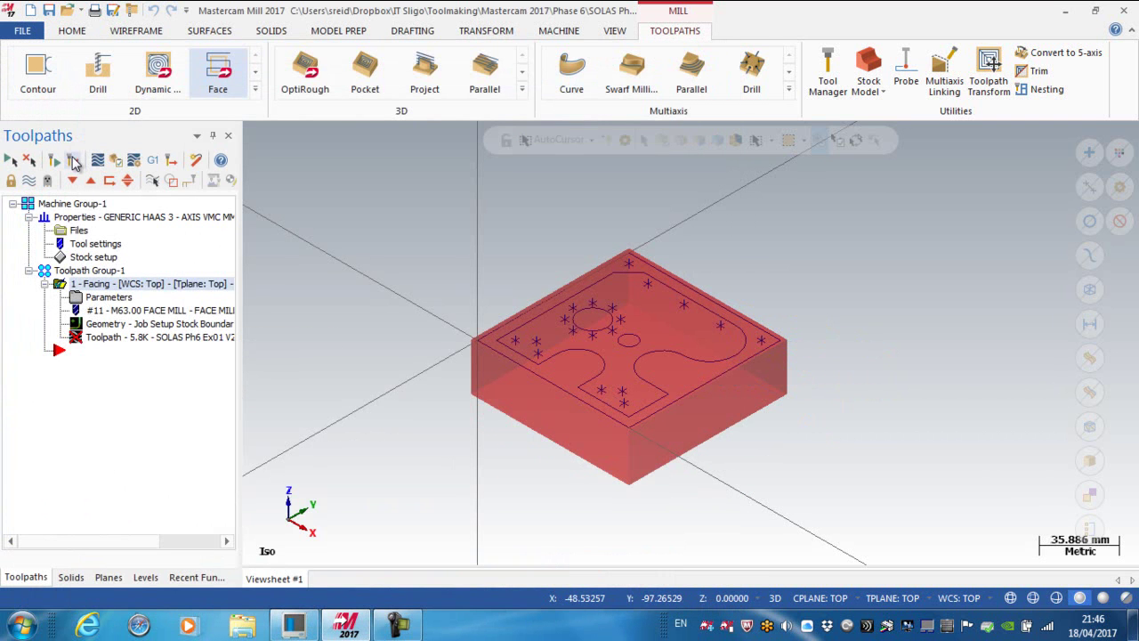
pyautogui.click(73, 160)
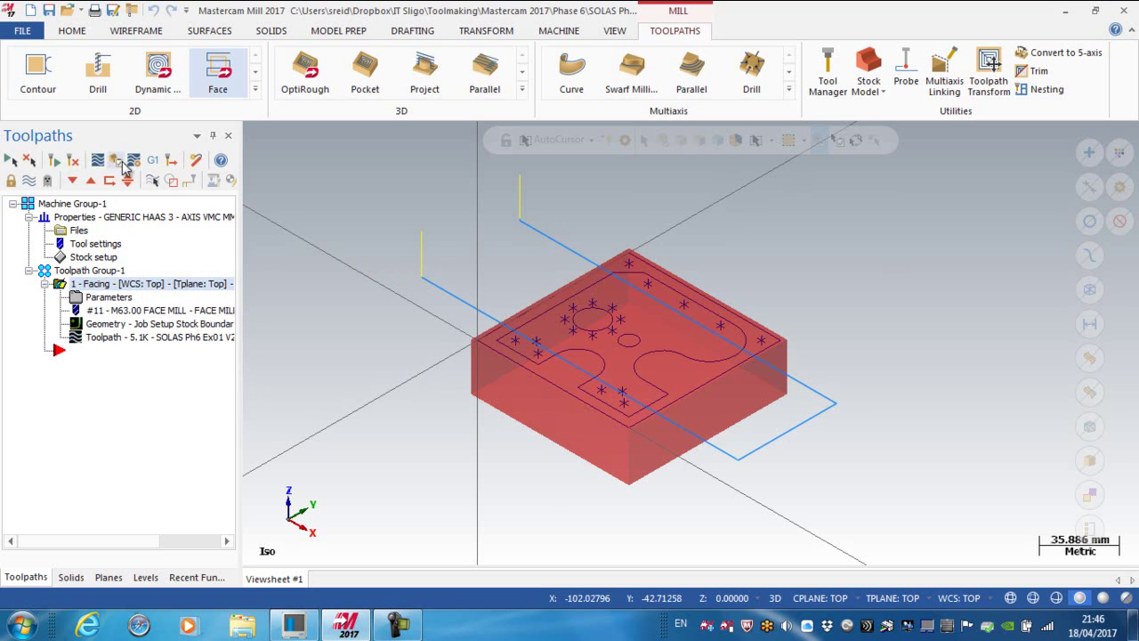
pyautogui.click(98, 161)
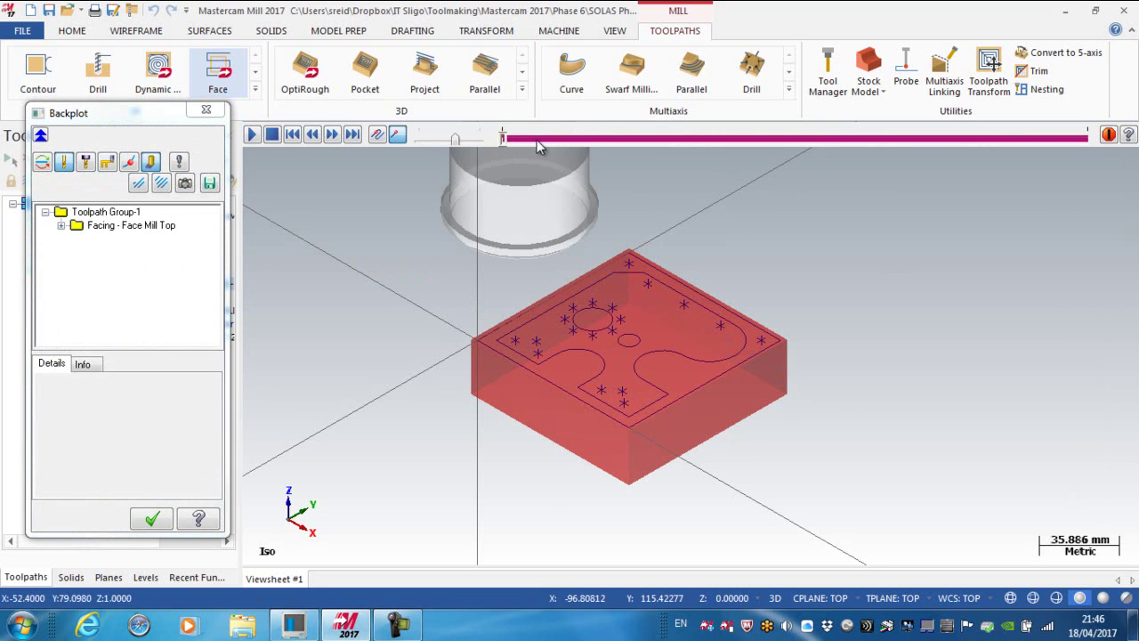
pyautogui.moveTo(533, 142); pyautogui.dragTo(896, 168)
pyautogui.click(152, 518)
pyautogui.click(114, 338)
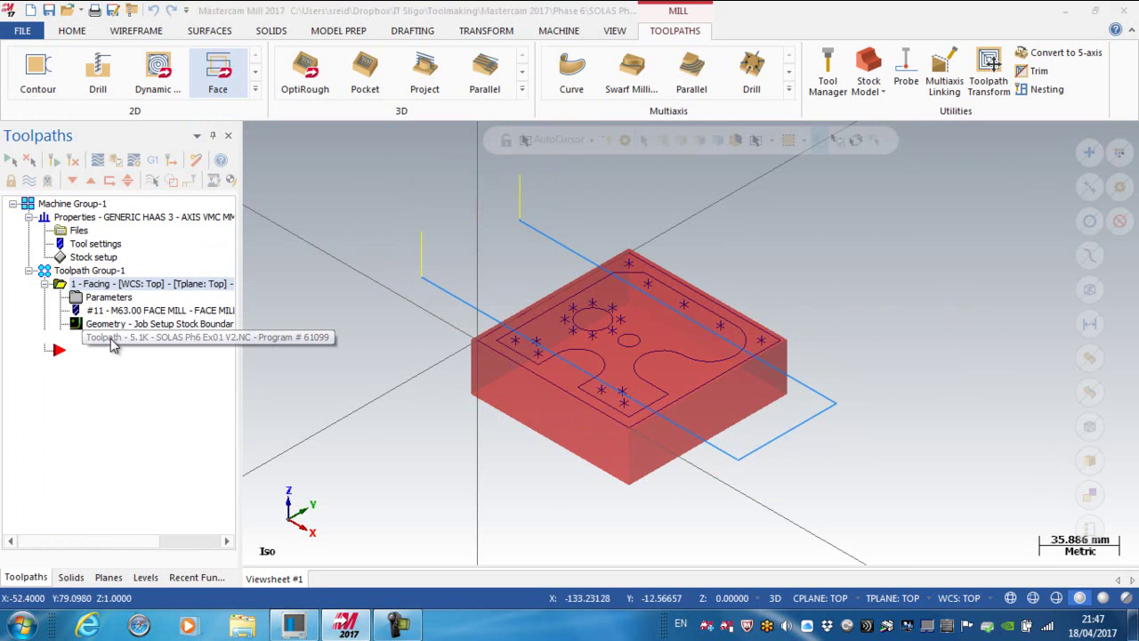
pyautogui.click(86, 363)
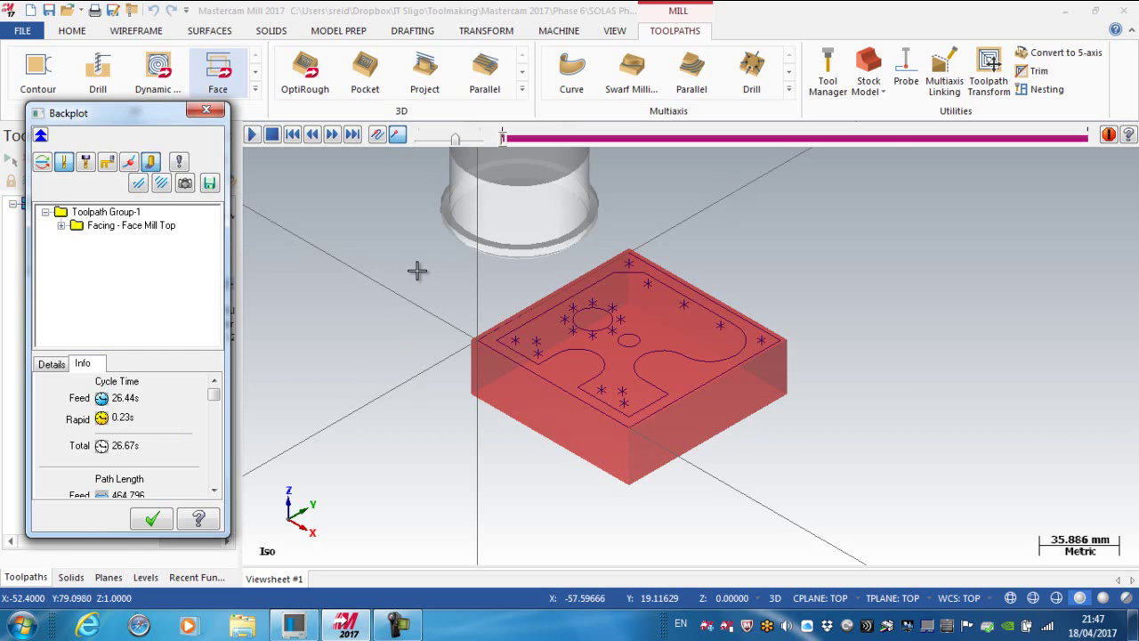
# Close the backplot and set the facing Style from One way to Zigzag.
pyautogui.press('Escape')
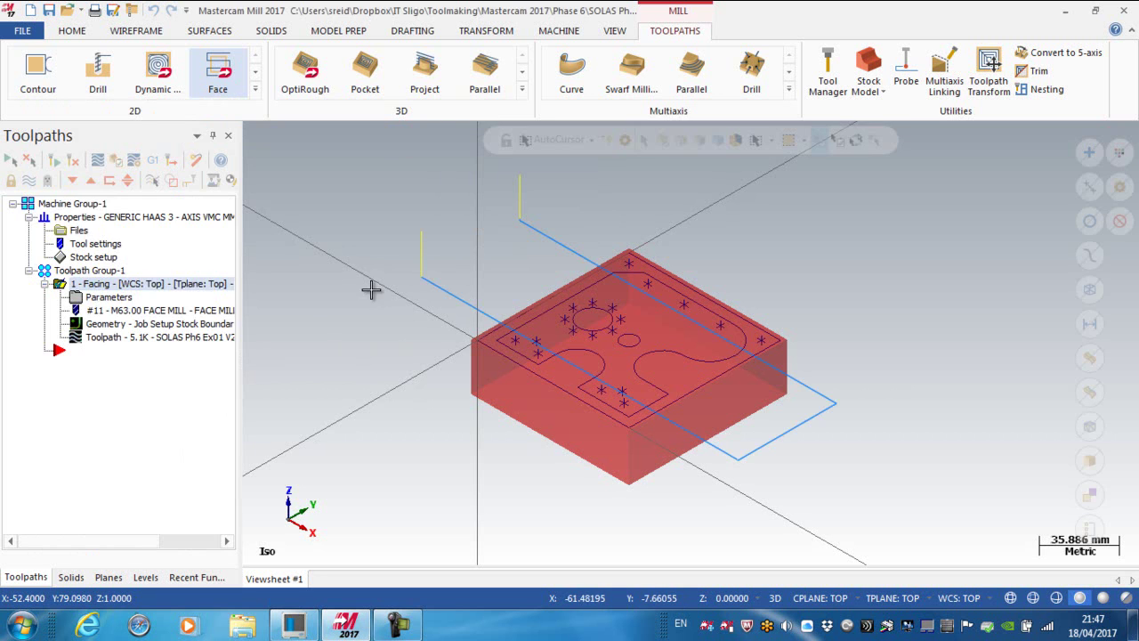
pyautogui.click(110, 297)
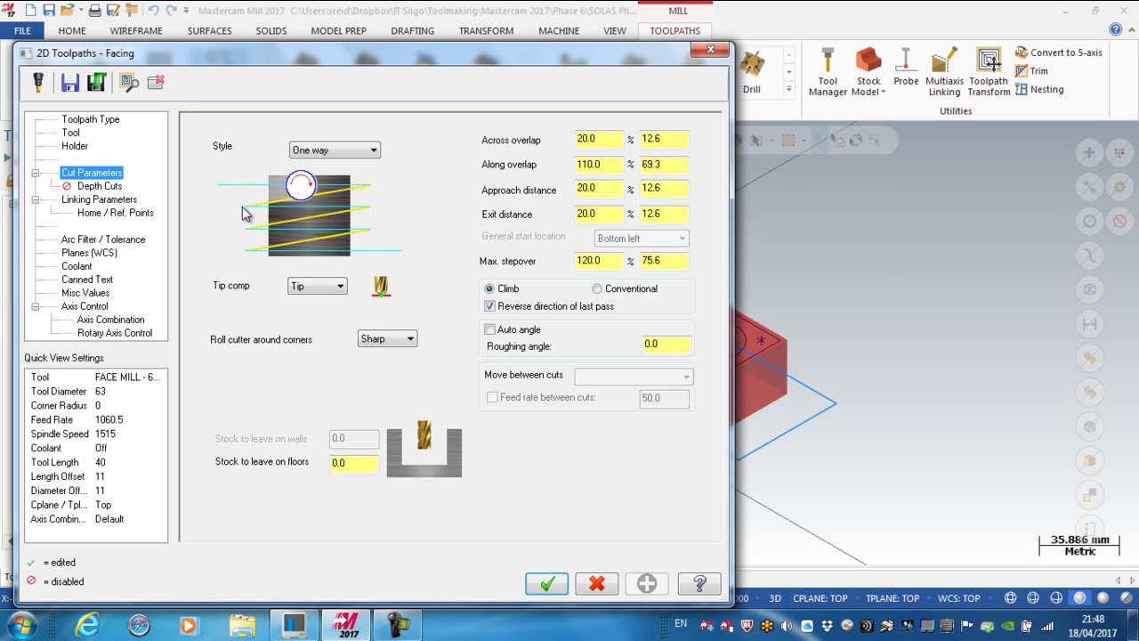
pyautogui.click(366, 150)
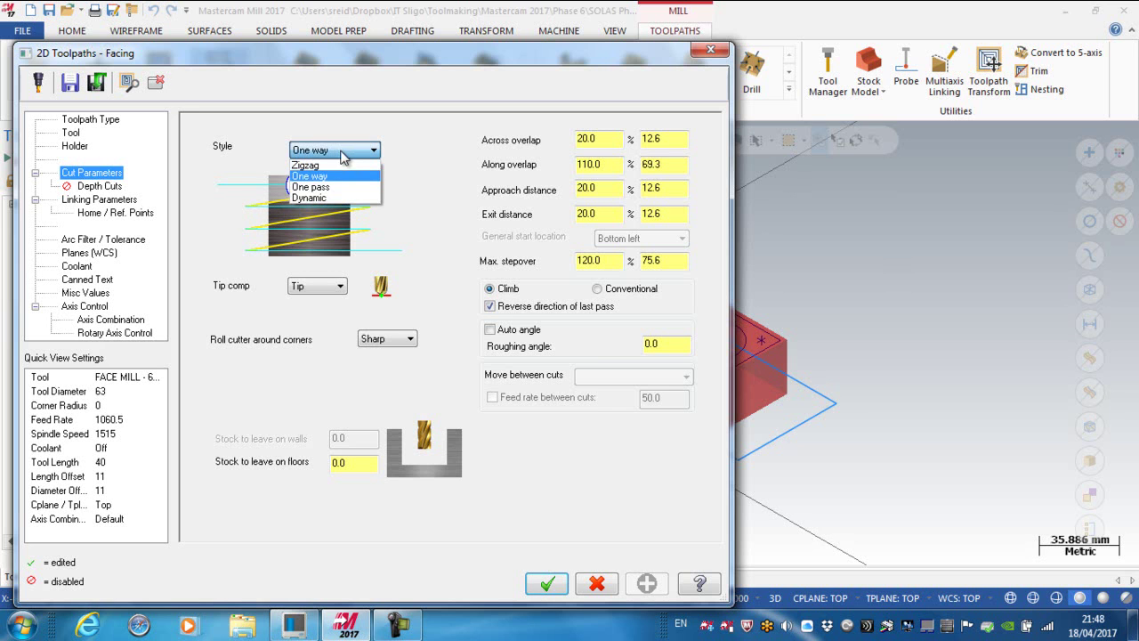
pyautogui.click(309, 166)
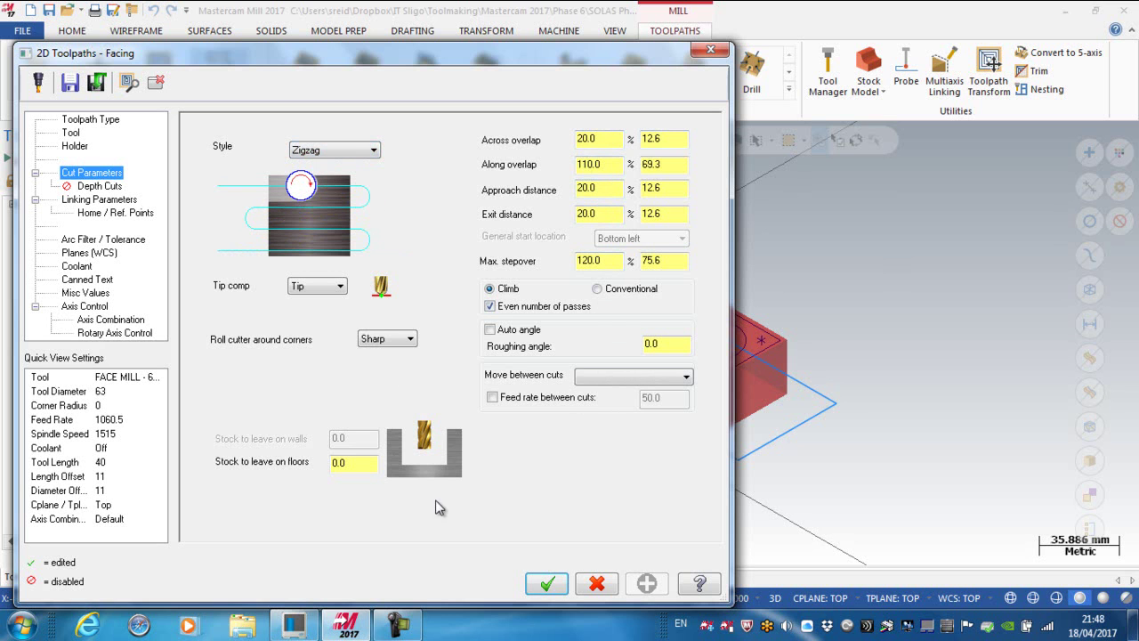
pyautogui.click(546, 583)
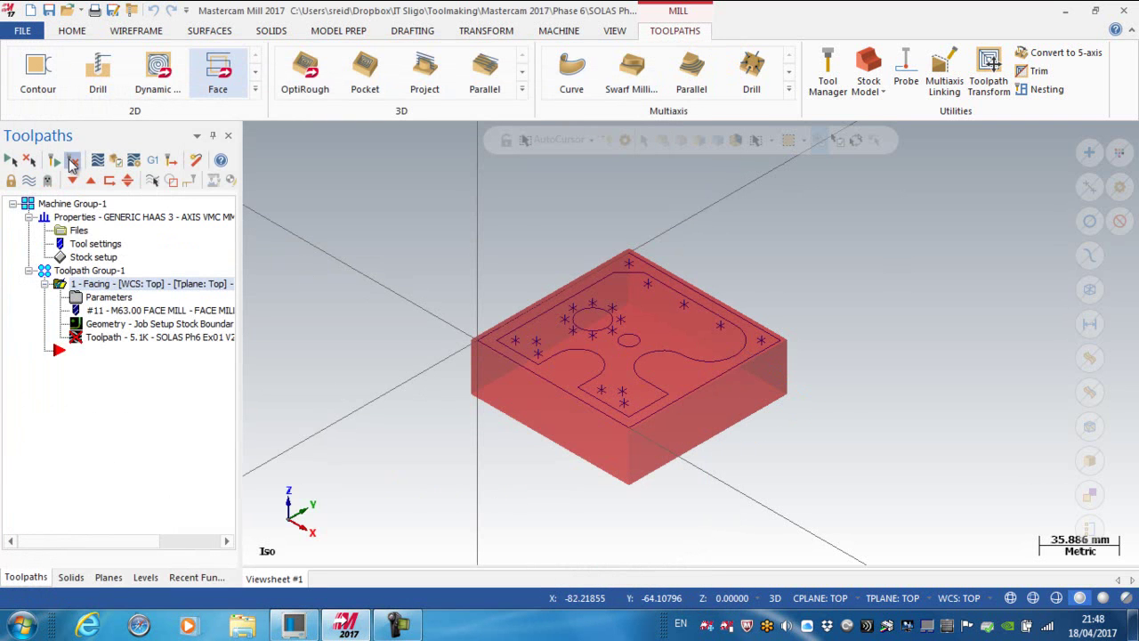
# Regenerate the facing toolpath to draw the joined zigzag passes.
pyautogui.click(73, 162)
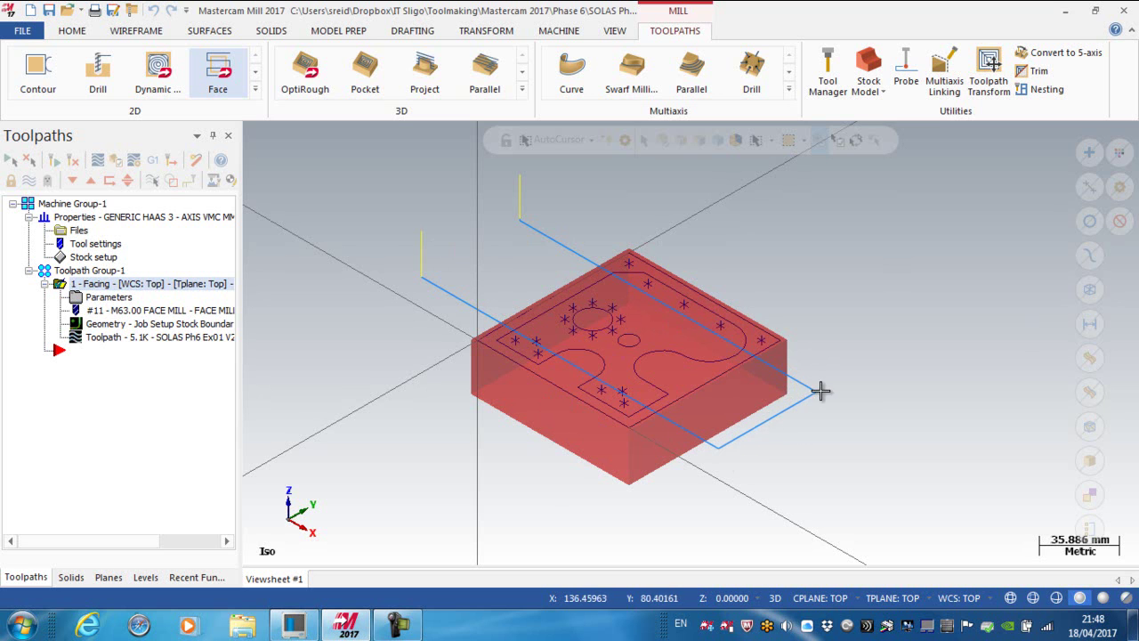
# Set Move between cuts to High speed loops with a 5000 feed rate between cuts.
pyautogui.click(108, 302)
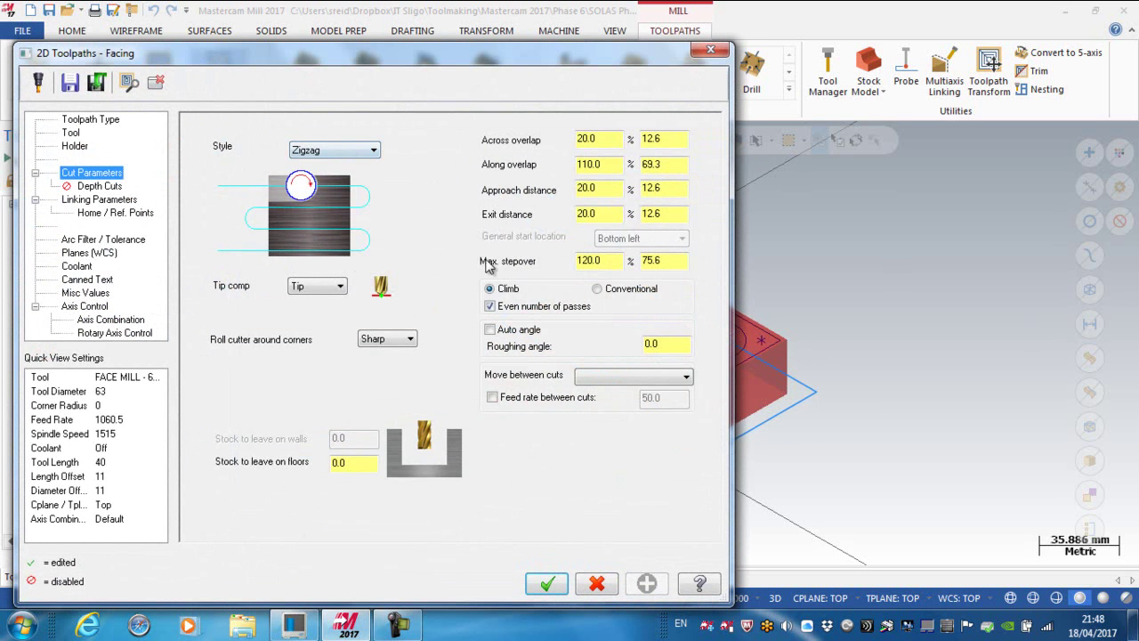
pyautogui.click(602, 378)
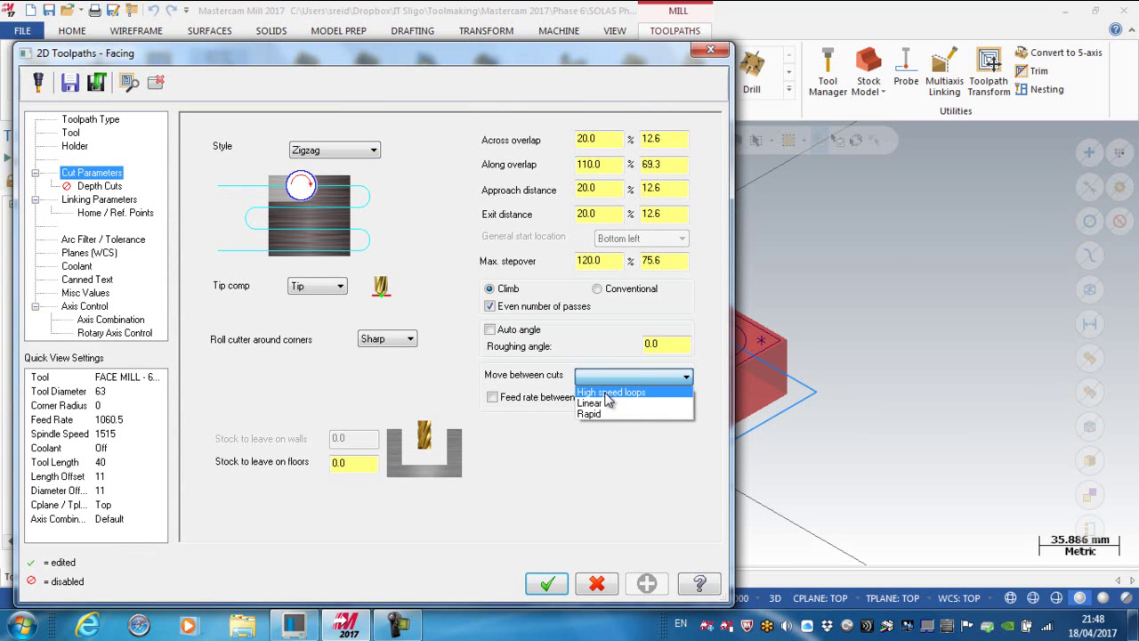
pyautogui.click(605, 393)
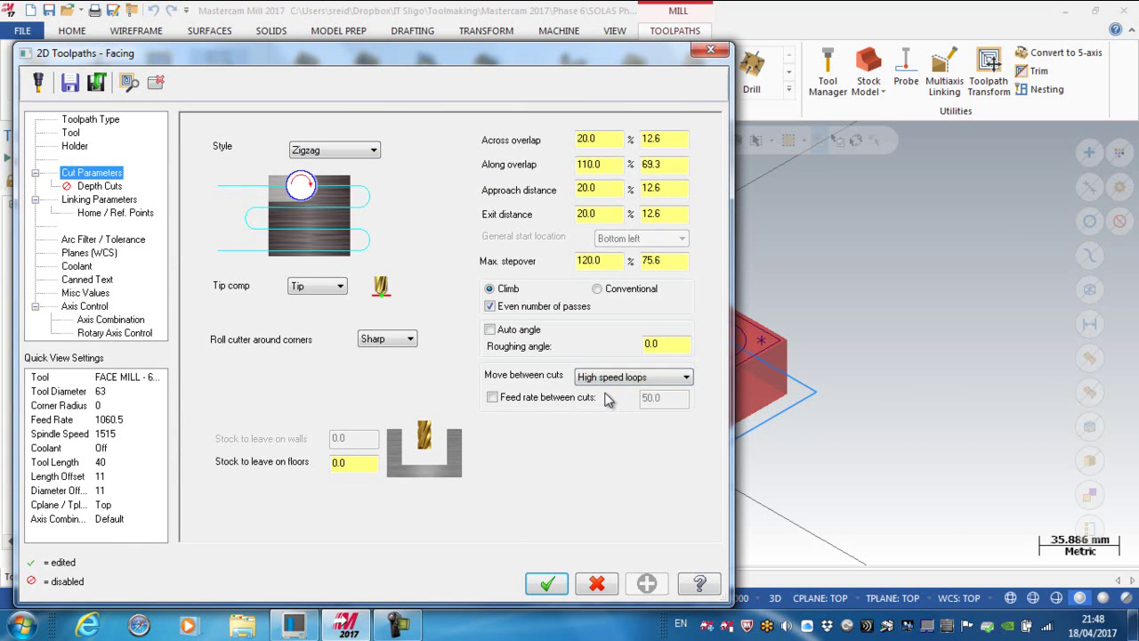
pyautogui.click(498, 399)
pyautogui.moveTo(668, 399); pyautogui.dragTo(628, 405)
pyautogui.write('5000')
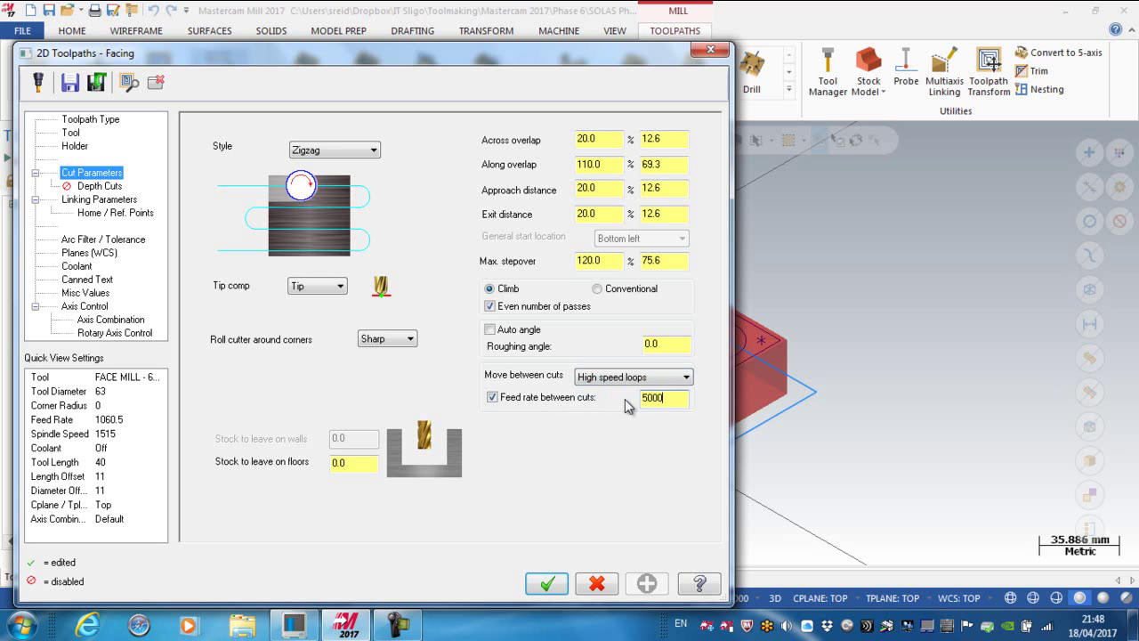
pyautogui.click(546, 583)
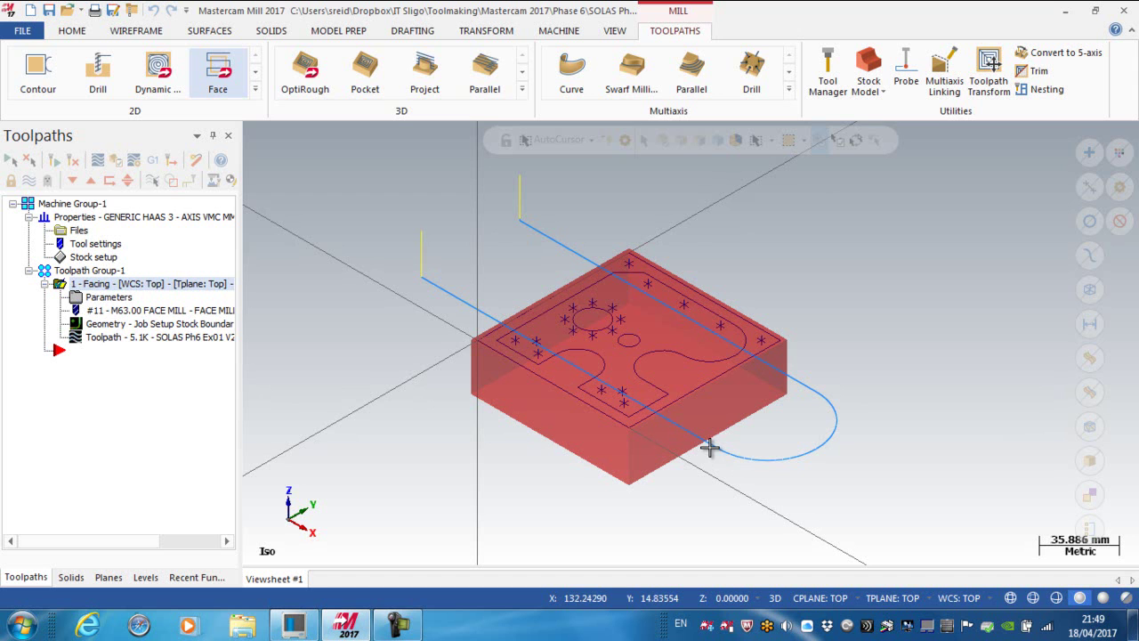
# Backplot the facing toolpath, read its 22.90 s cycle time under Info, then close it.
pyautogui.click(110, 339)
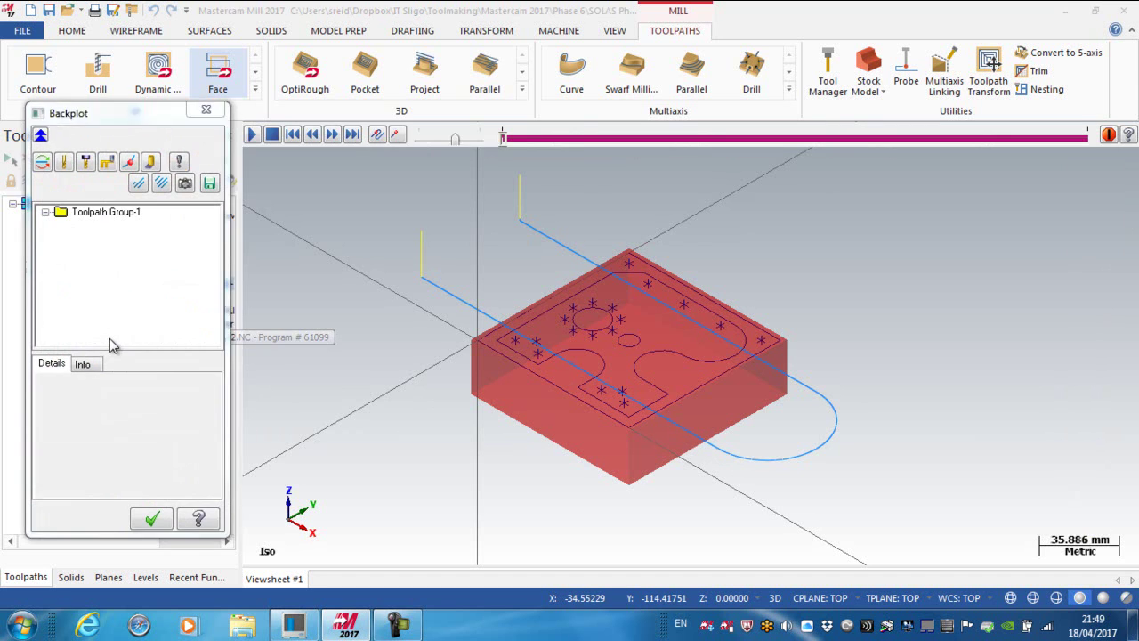
pyautogui.click(88, 366)
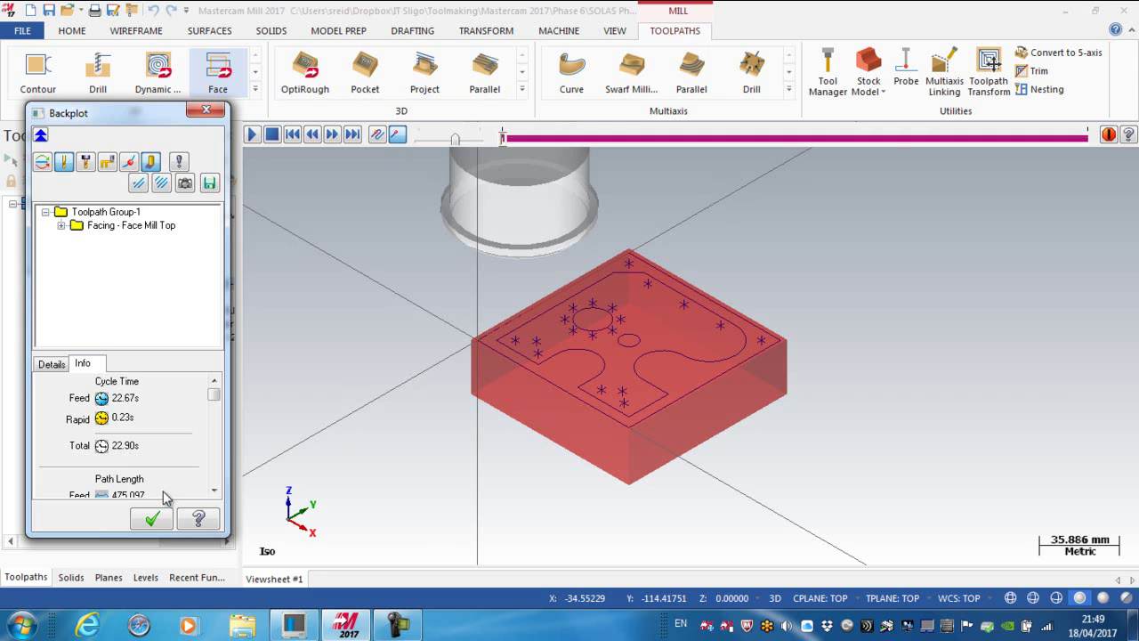
pyautogui.click(153, 517)
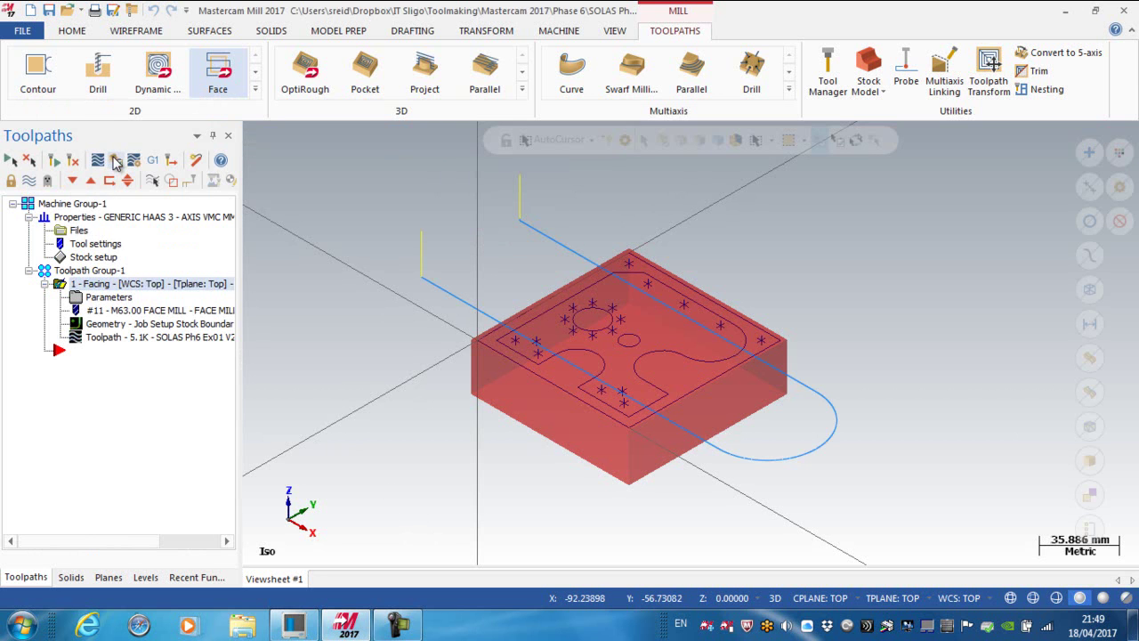
# Run the facing toolpath's material-removal simulation in Mastercam Simulator across the block's top face.
pyautogui.click(106, 161)
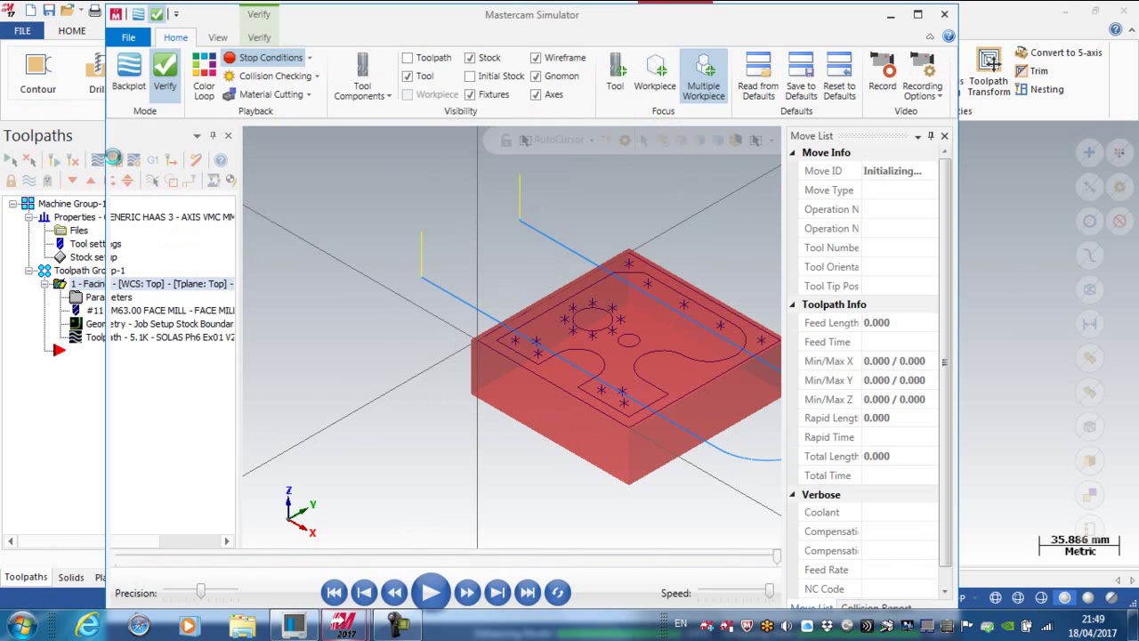
pyautogui.click(428, 594)
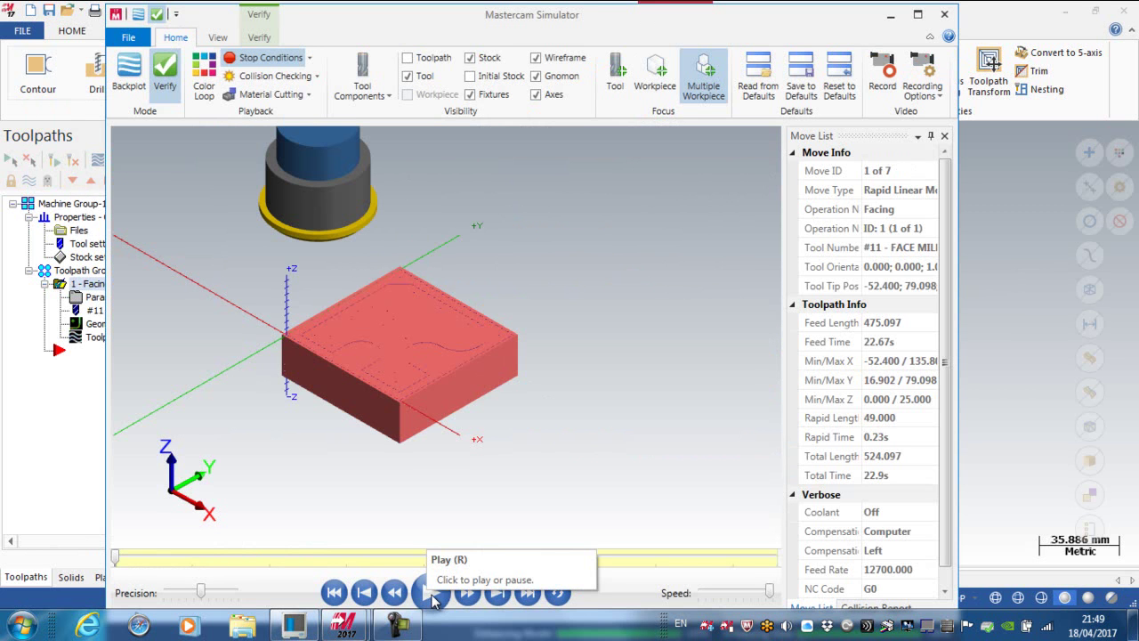